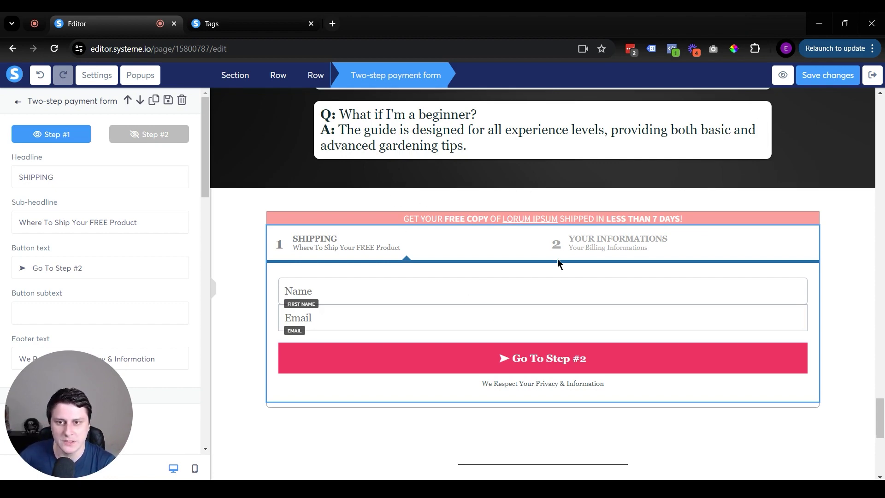
Step: Preview the second, order step of the two-step payment form on the page
scroll(350, 210, "up", 10)
scroll(347, 208, "down", 5)
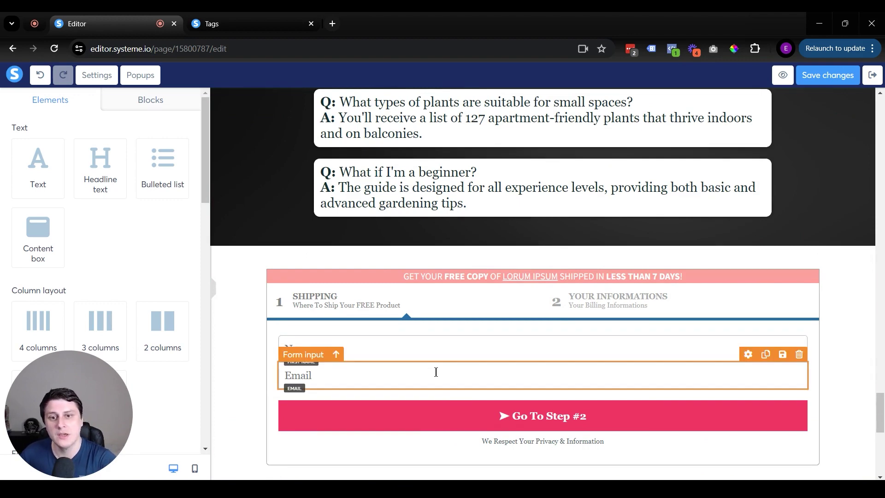
left_click(512, 316)
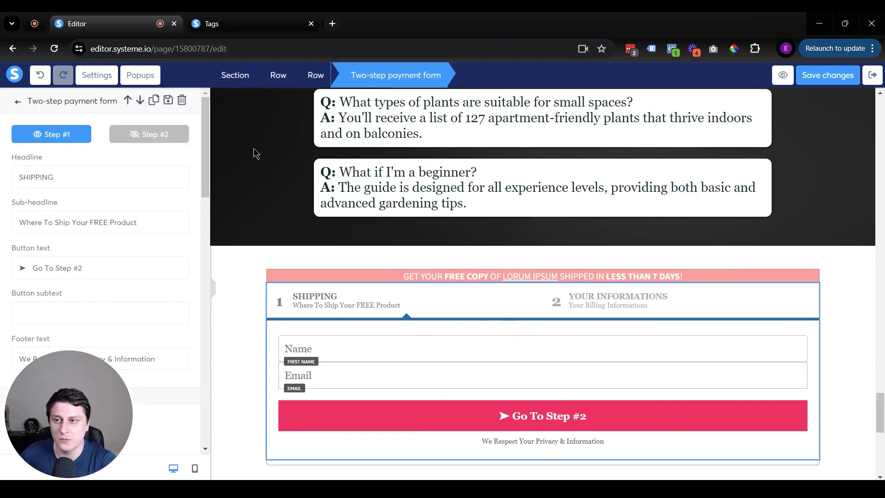
left_click(158, 137)
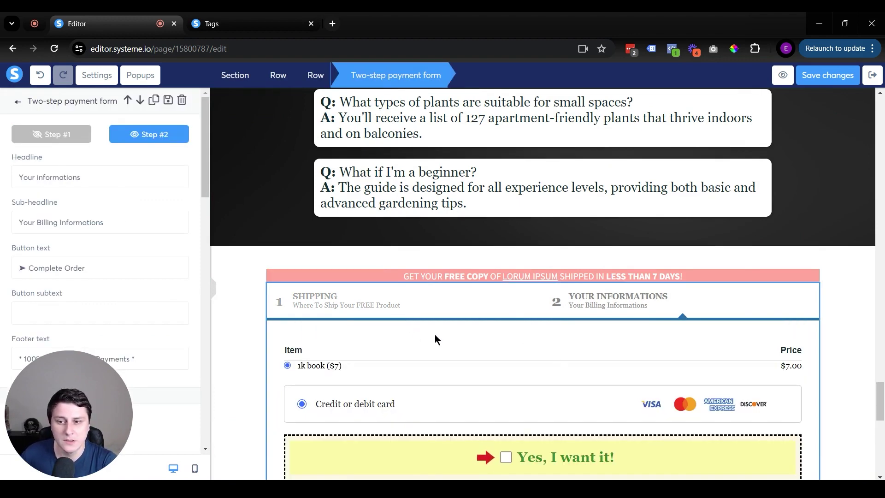
scroll(463, 326, "down", 2)
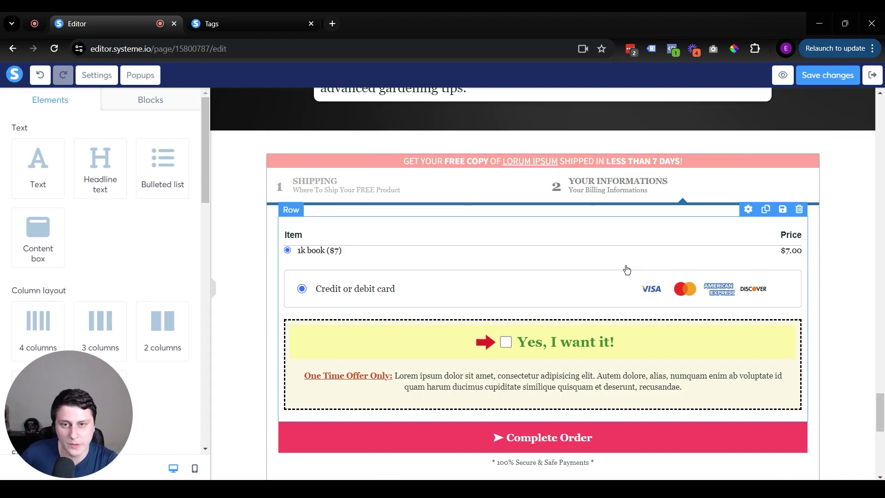
scroll(706, 262, "up", 3)
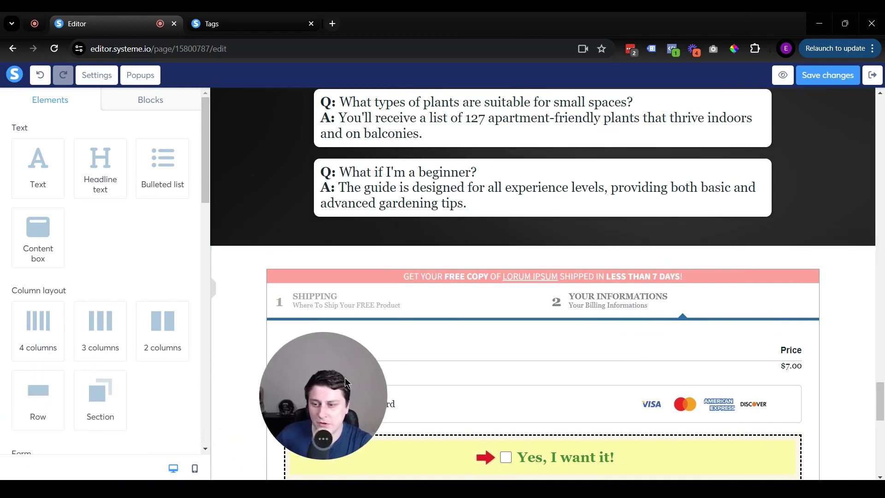
scroll(92, 367, "down", 2)
scroll(92, 366, "down", 7)
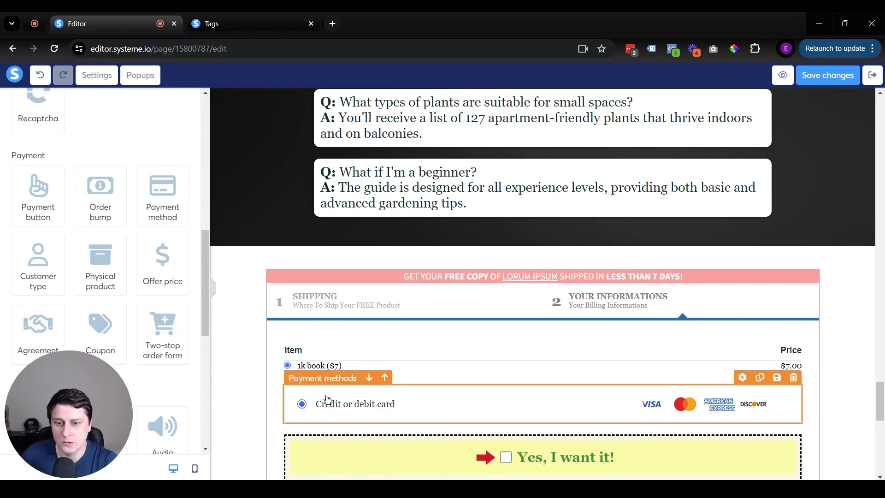
Step: Leave the page editor and switch to the Tags list showing FORM FILL - TEST and PURCHASED - TEST
left_click(384, 331)
scroll(384, 330, "down", 4)
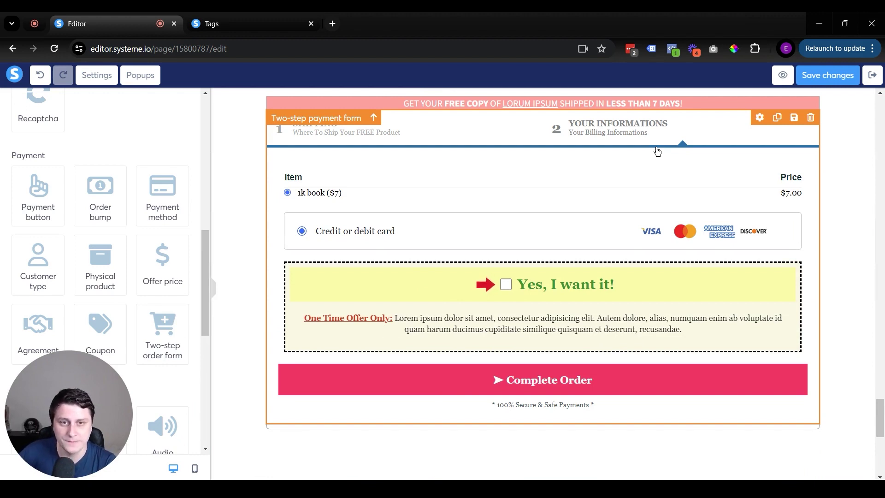
left_click(870, 83)
key("ctrl+Tab")
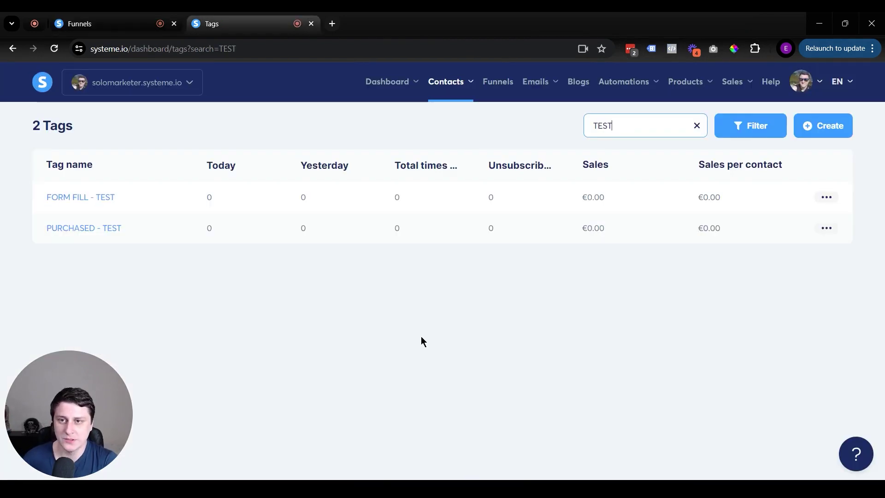
Step: Begin creating a new tag, then close the Create tag dialog without saving
mouse_move(451, 81)
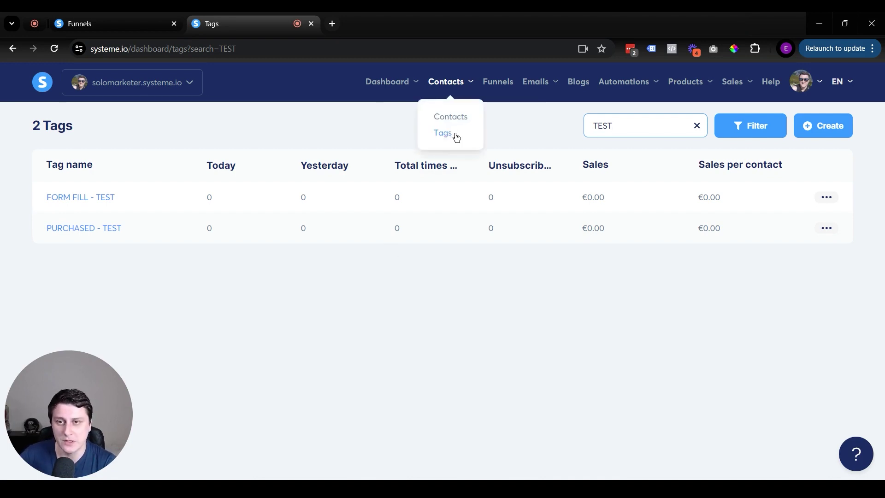
left_click(837, 128)
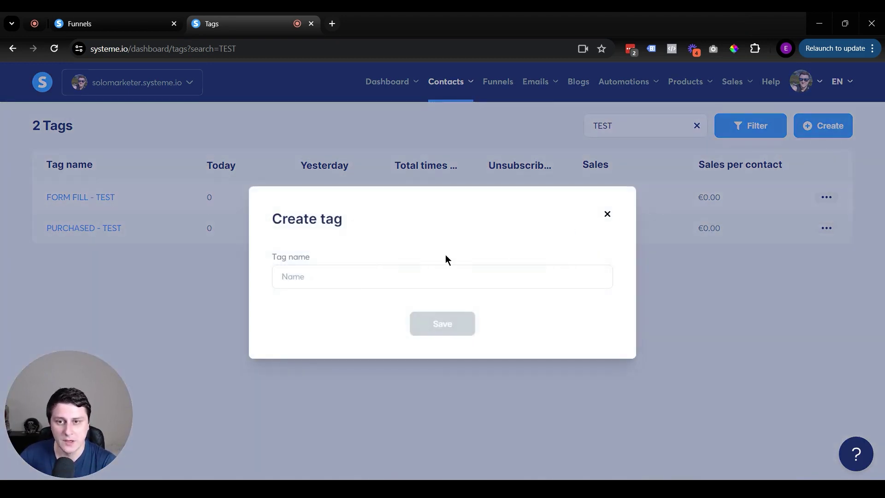
left_click(607, 214)
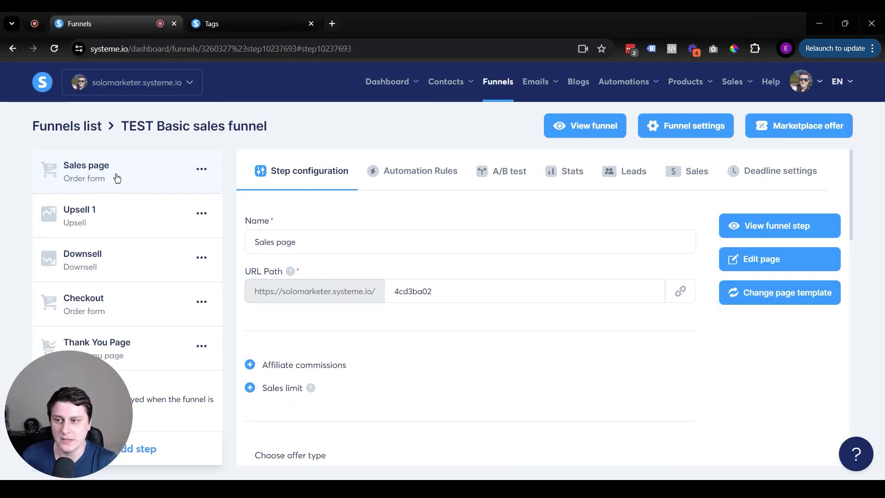
Step: Add a 'Funnel step form subscribed' automation rule to the Sales page step
left_click(405, 176)
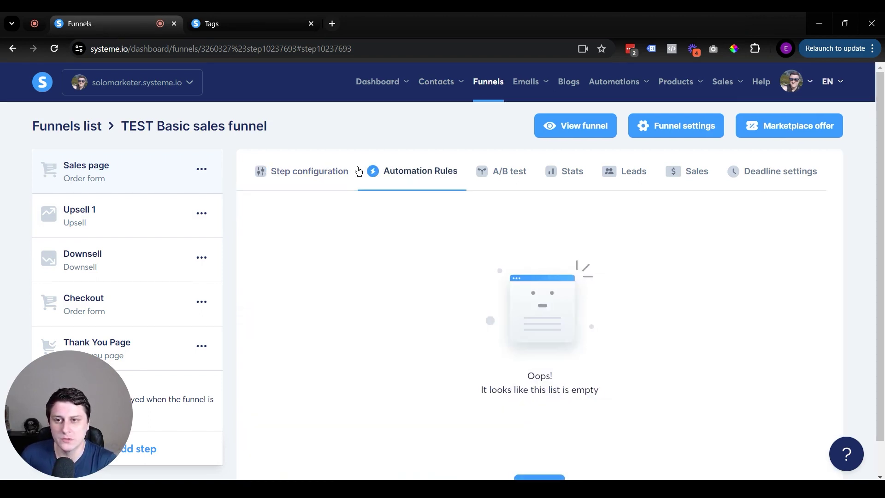
scroll(549, 418, "down", 1)
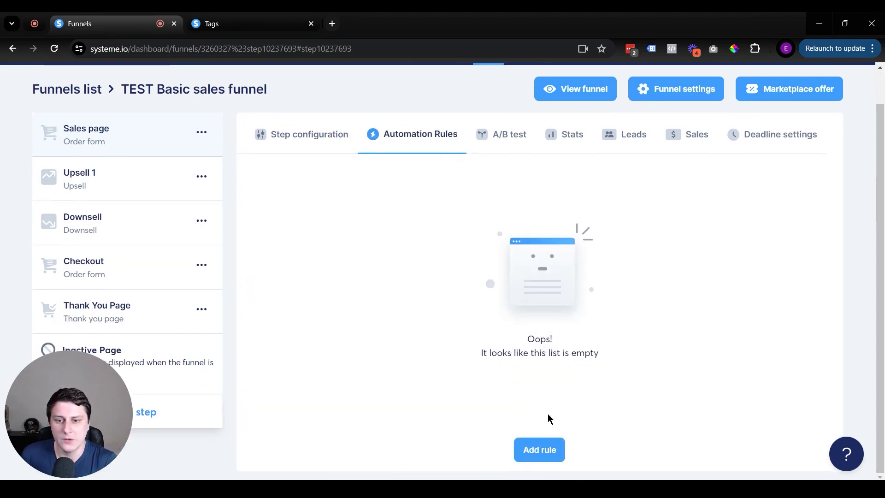
left_click(551, 450)
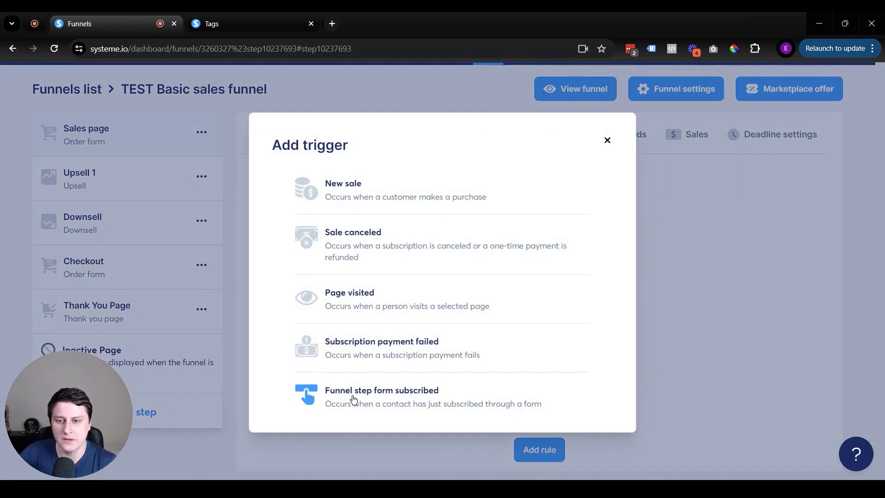
left_click(417, 409)
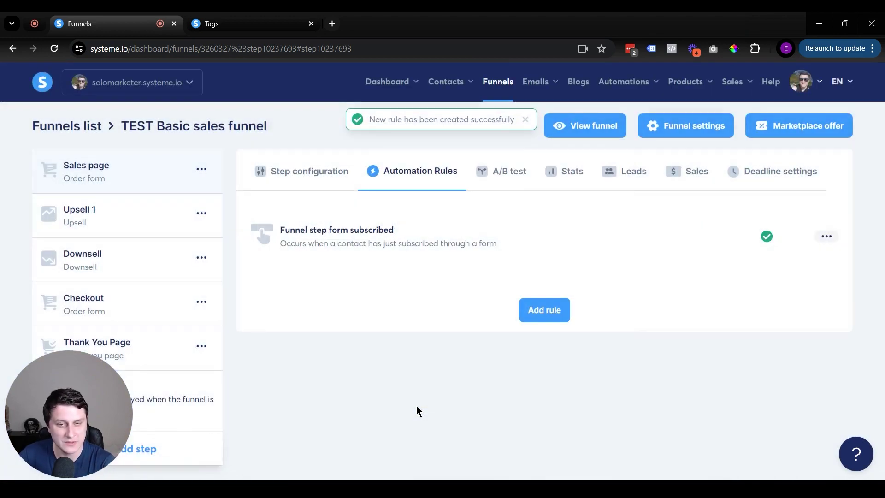
Step: Give that rule an Add a tag action using FORM FILL - TEST and save it
left_click(826, 236)
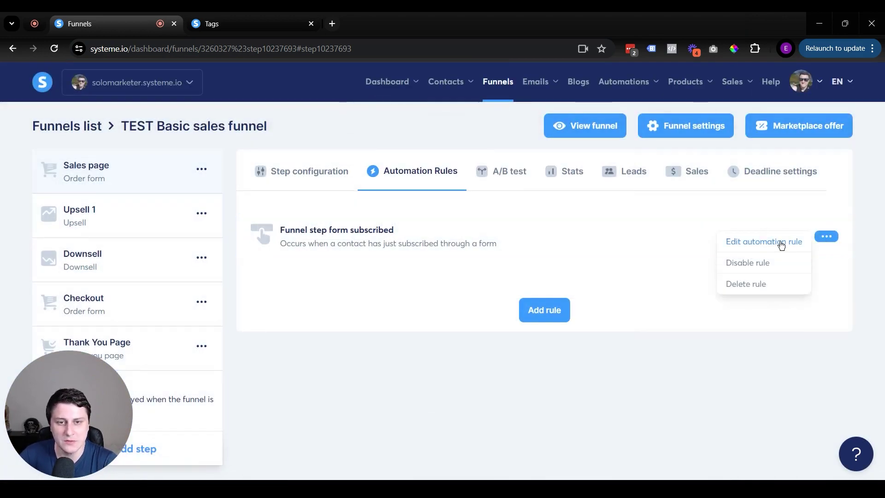
left_click(779, 243)
left_click(722, 237)
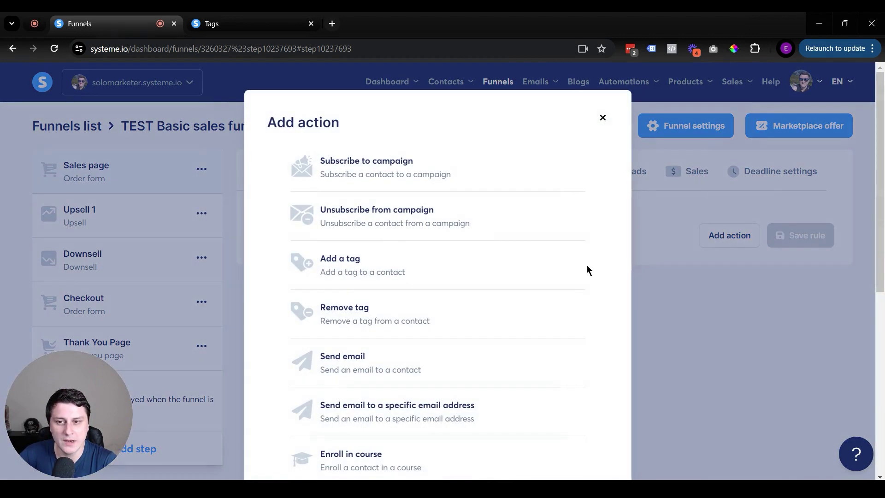
left_click(370, 265)
left_click(578, 287)
type("T")
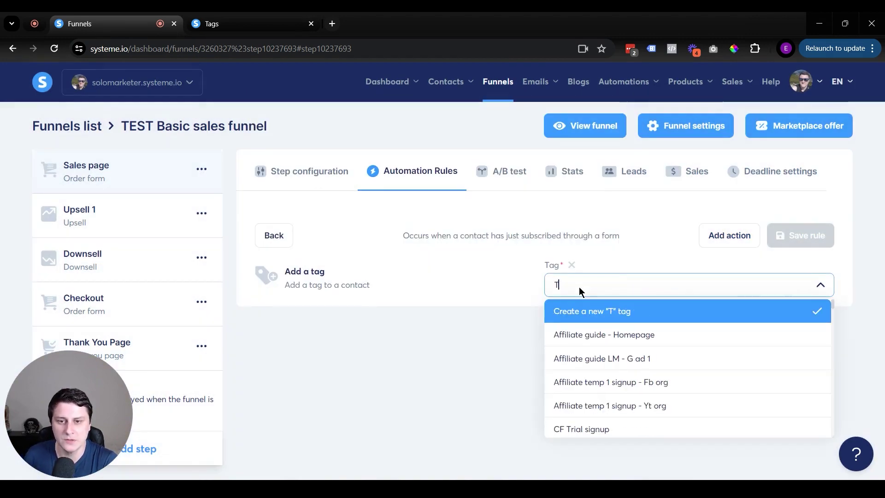
type("EST")
left_click(652, 334)
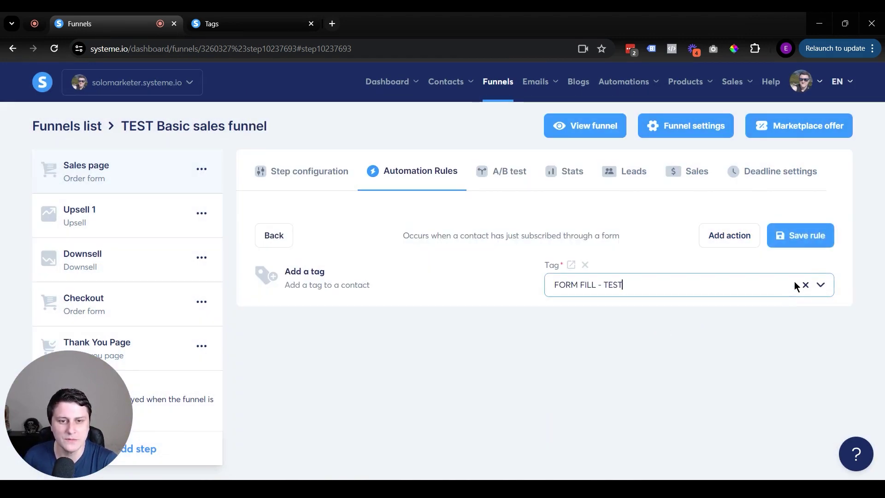
left_click(800, 237)
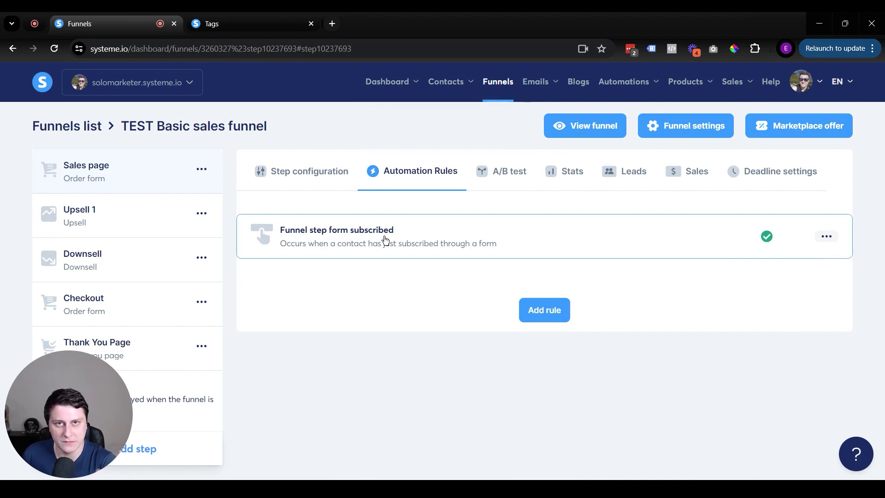
Step: Add a New sale automation rule and open it for editing
left_click(533, 319)
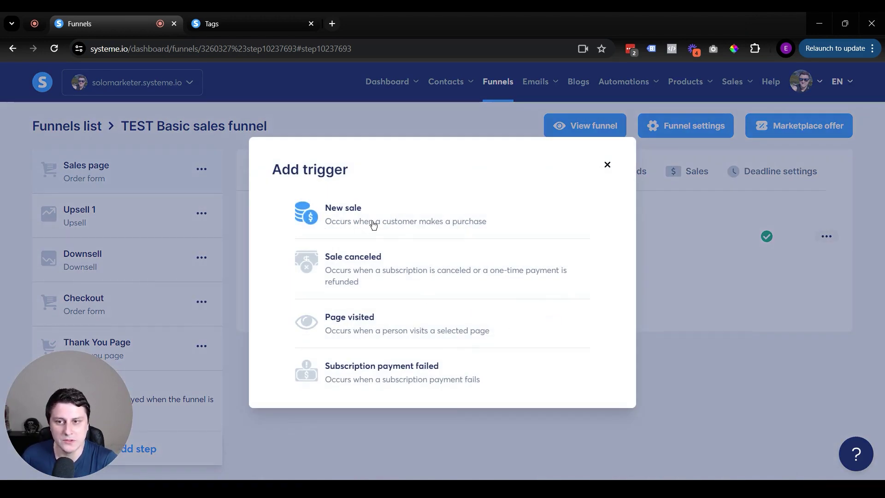
left_click(404, 218)
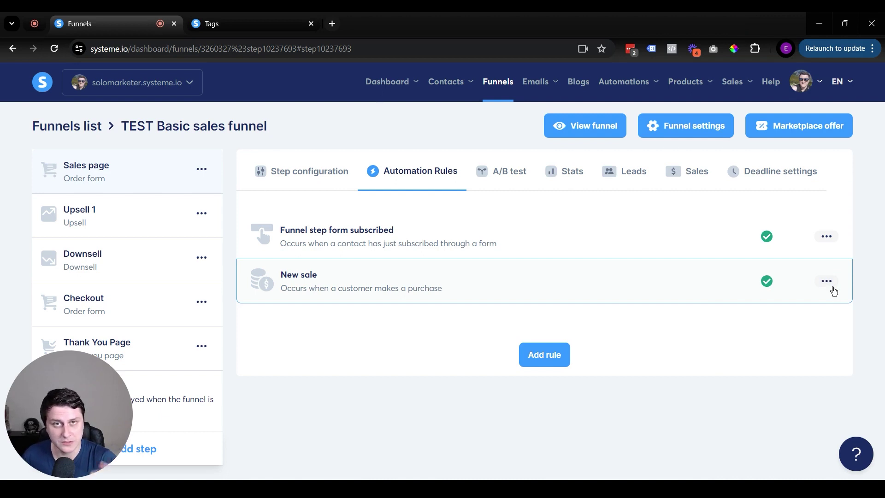
left_click(829, 282)
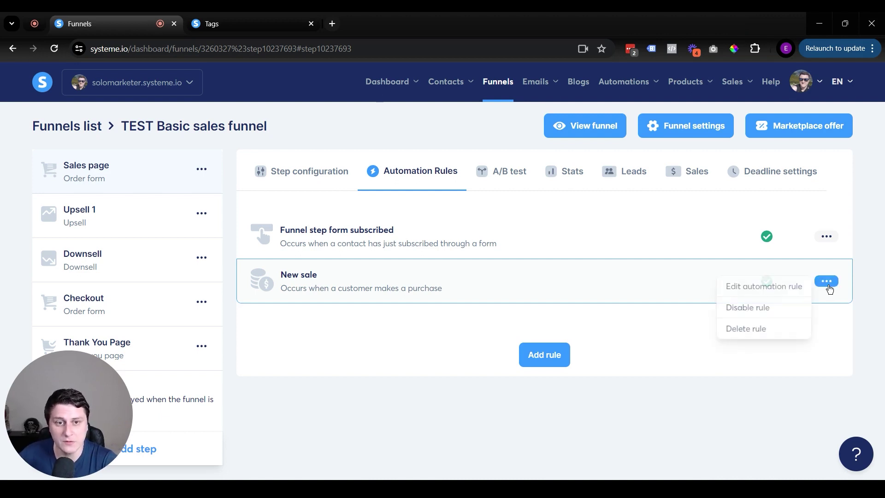
left_click(780, 287)
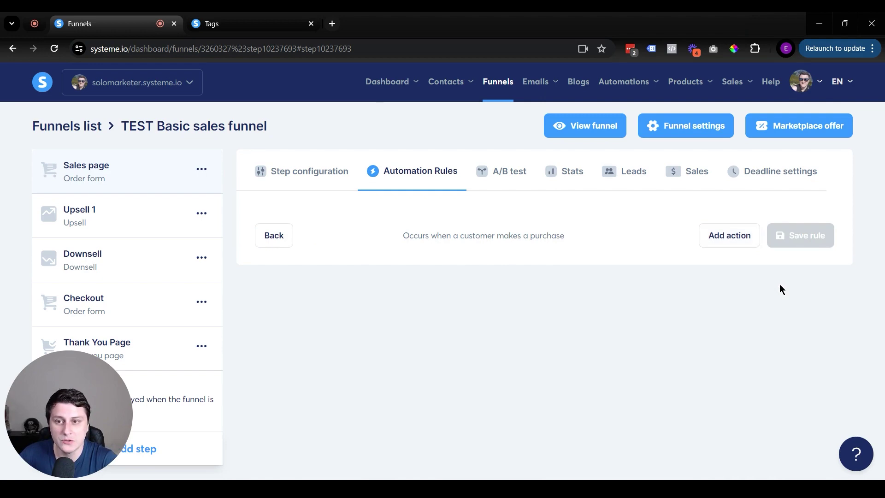
Step: Make the New sale rule add the PURCHASED - TEST tag and save it
left_click(724, 238)
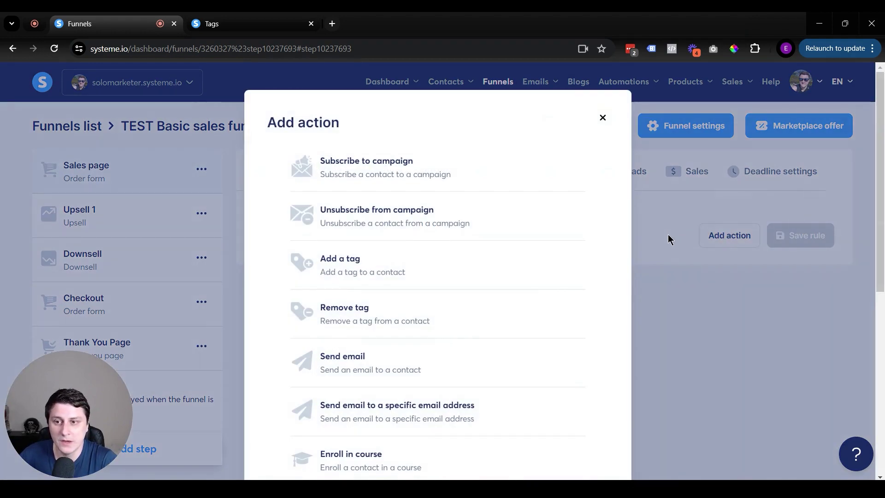
left_click(374, 279)
left_click(588, 285)
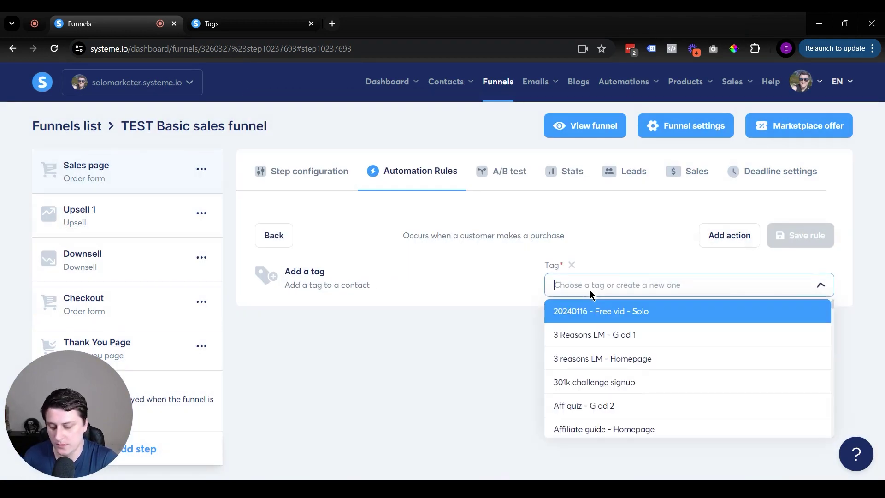
type("TEST")
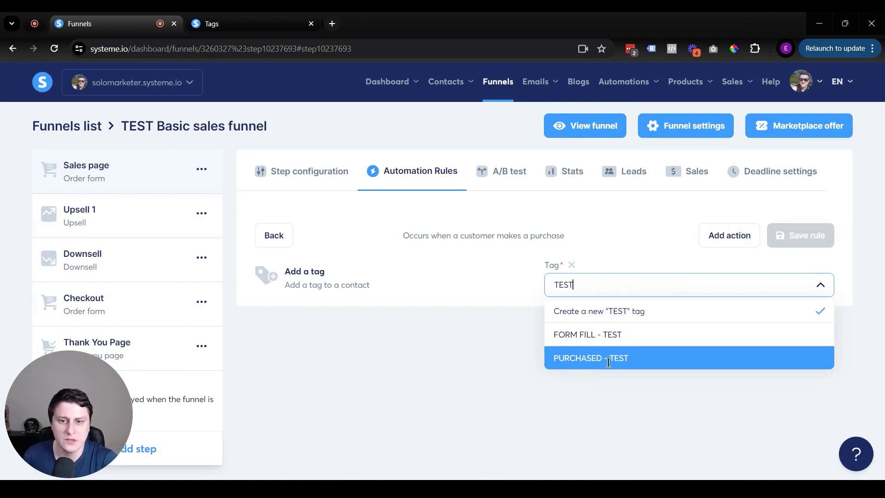
left_click(593, 358)
left_click(794, 241)
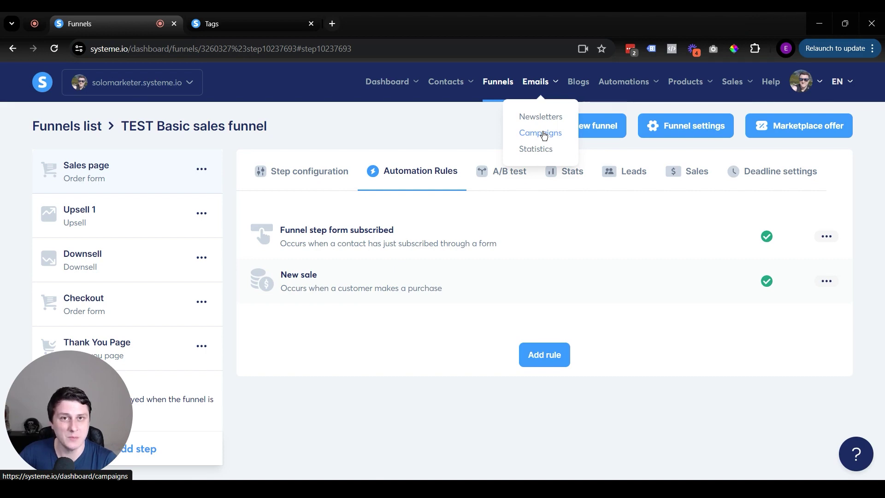
Step: Open email campaigns in a new tab and save a new campaign named 'Cart abandonment'
middle_click(542, 134)
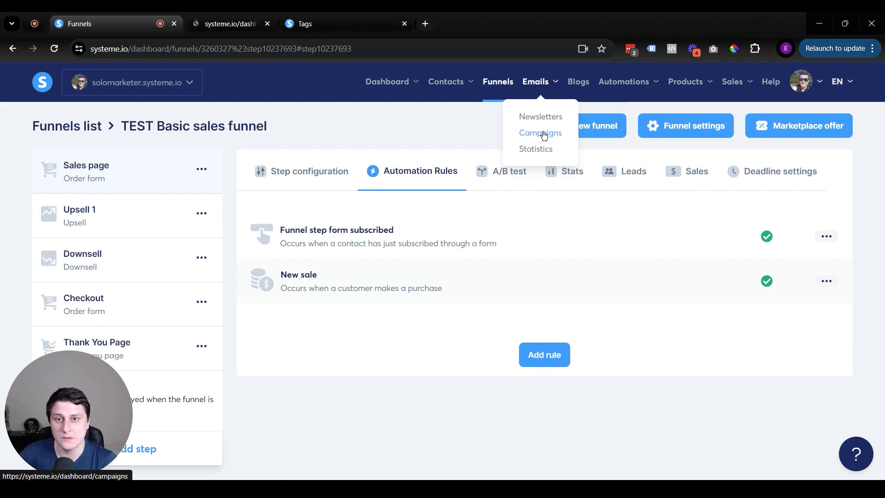
left_click(239, 19)
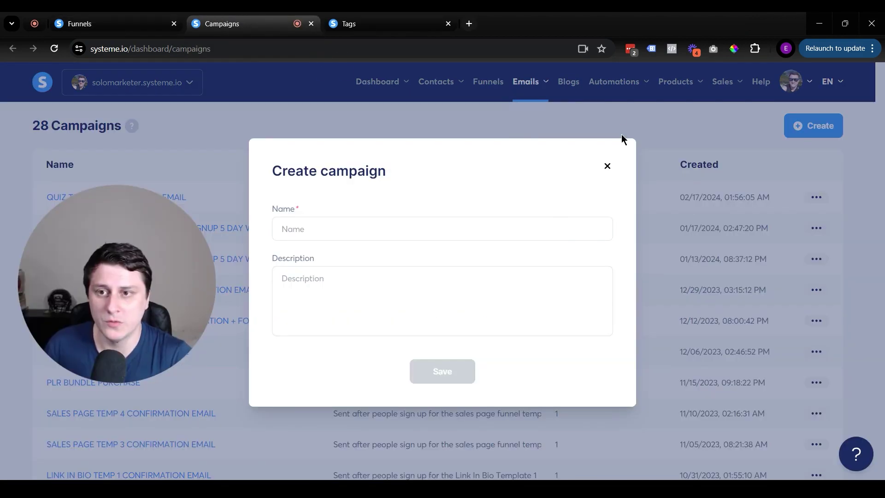
left_click(404, 230)
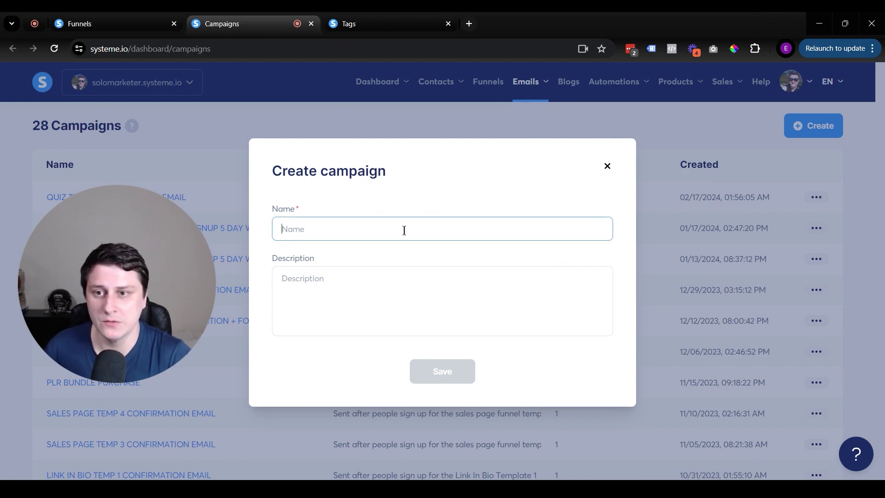
type("Cart ab")
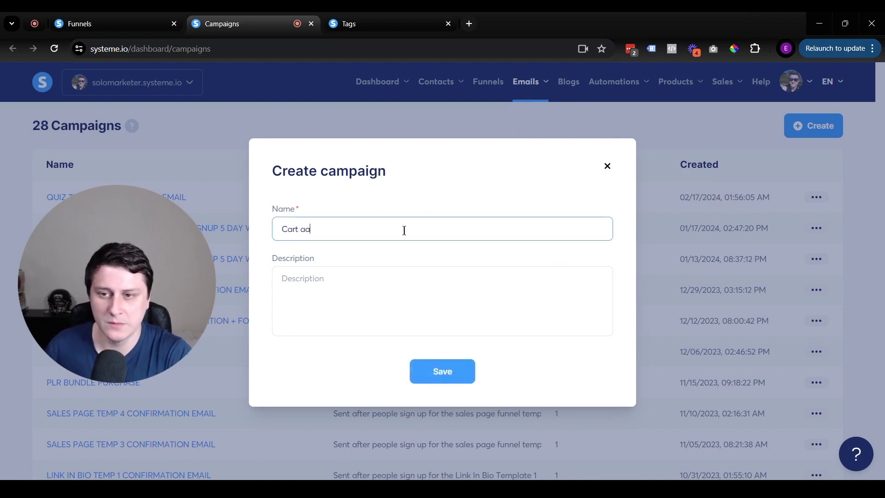
type("n")
key("BackSpace")
key("BackSpace")
type("bandonment")
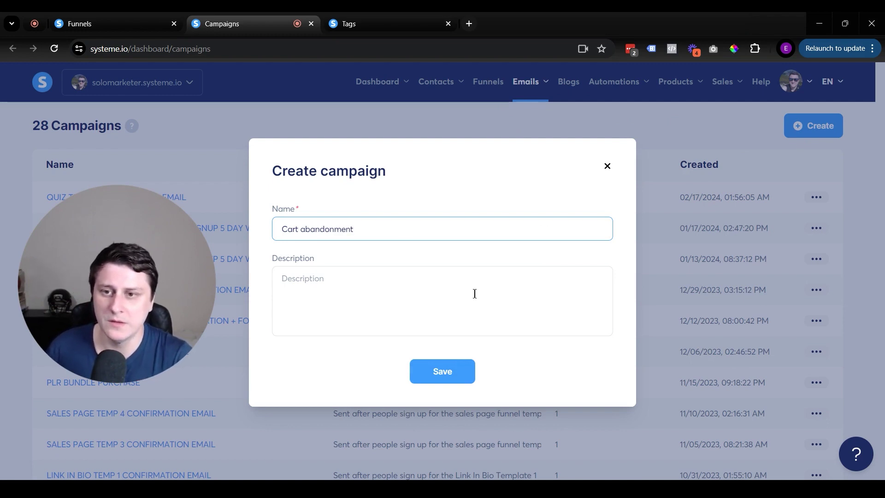
left_click(330, 229)
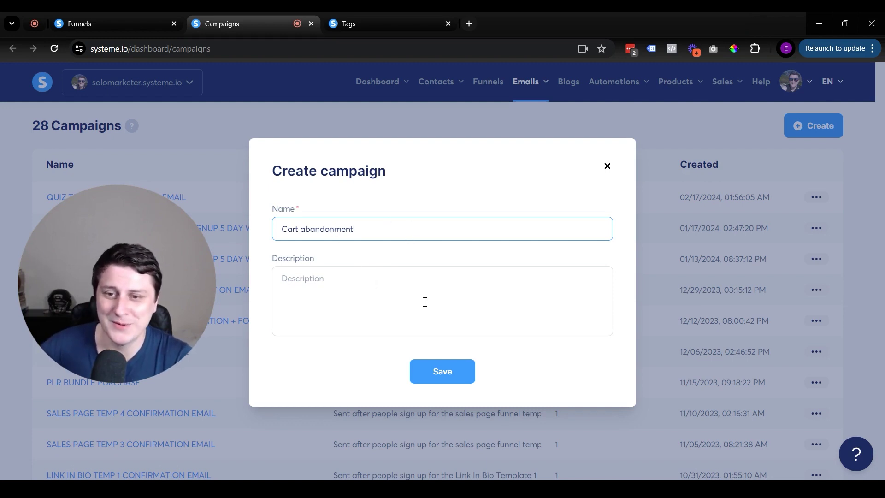
left_click(363, 229)
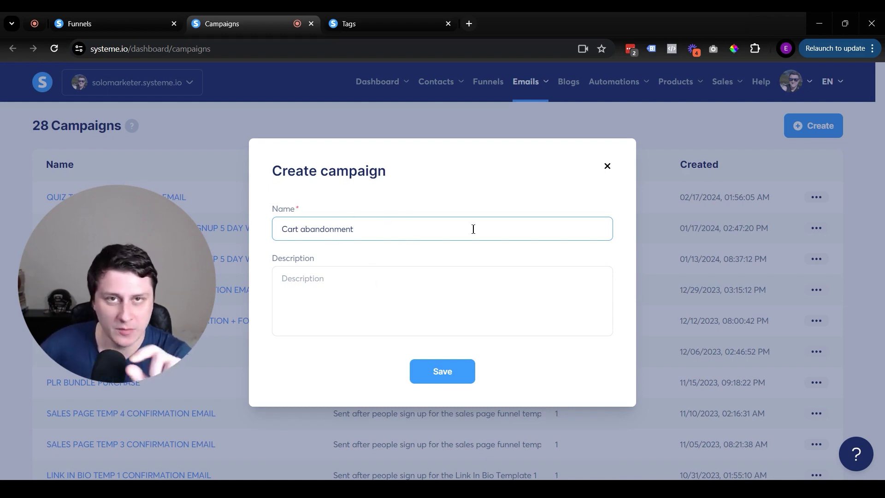
triple_click(361, 231)
left_click(361, 230)
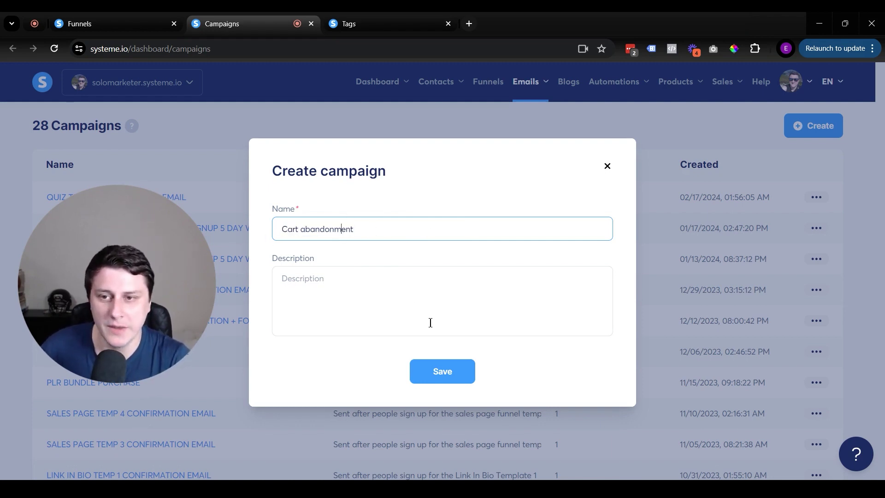
left_click(449, 382)
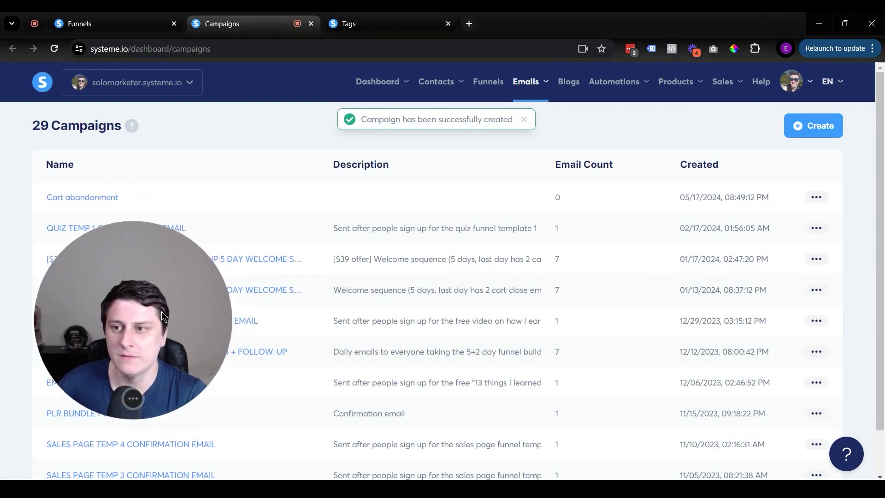
Step: Open the empty Cart abandonment campaign from the campaigns list
left_click(99, 199)
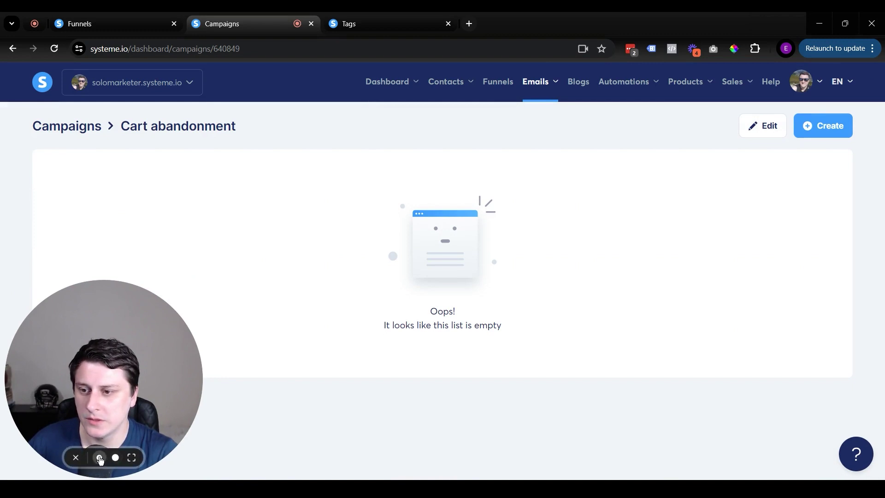
left_click(99, 457)
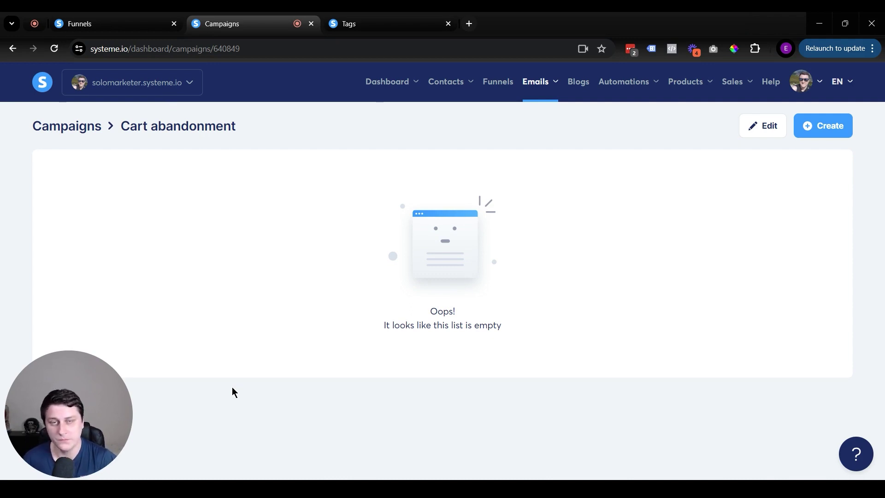
left_click(820, 132)
Step: Create an email with subject 'Hey, need help?' and a placeholder body
left_click(360, 200)
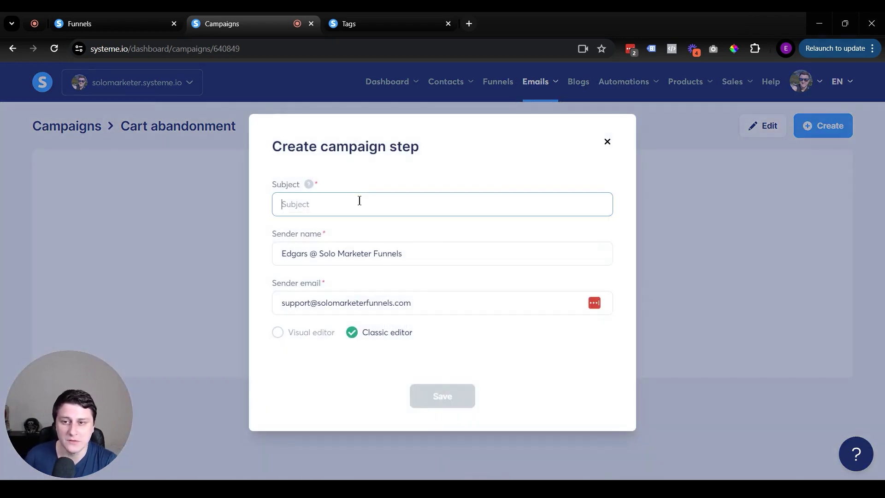
type("He")
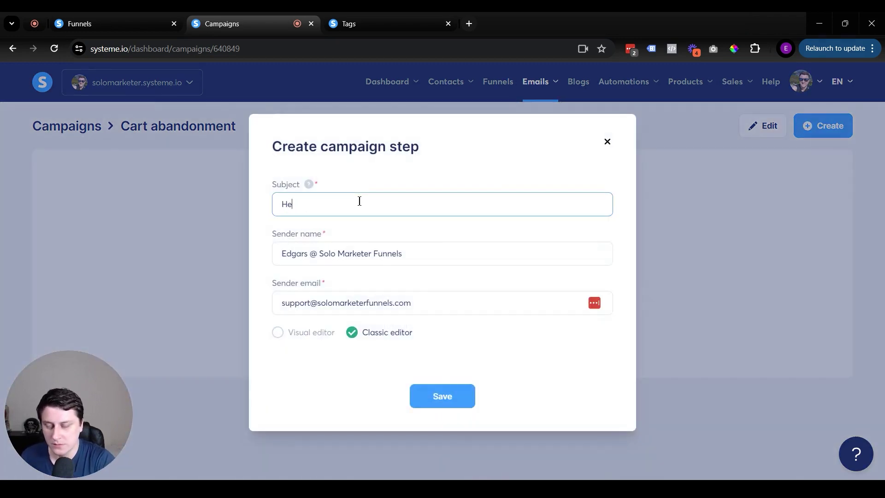
type("y, need help?")
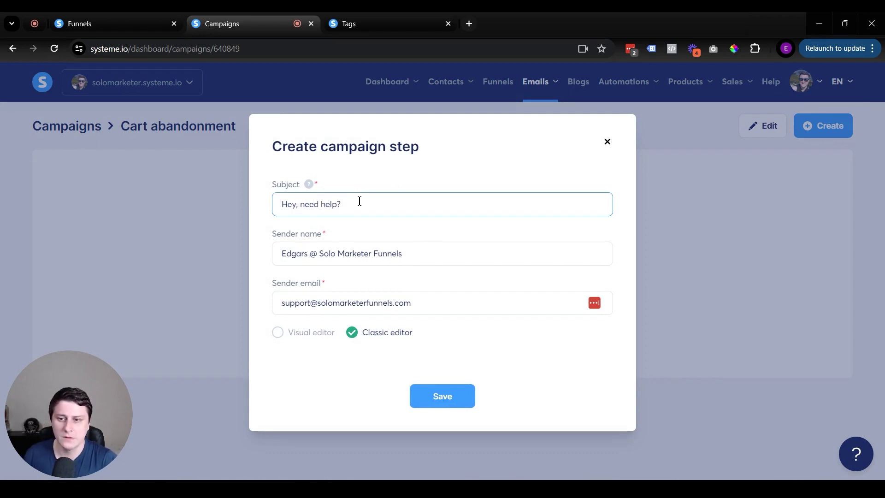
left_click(463, 396)
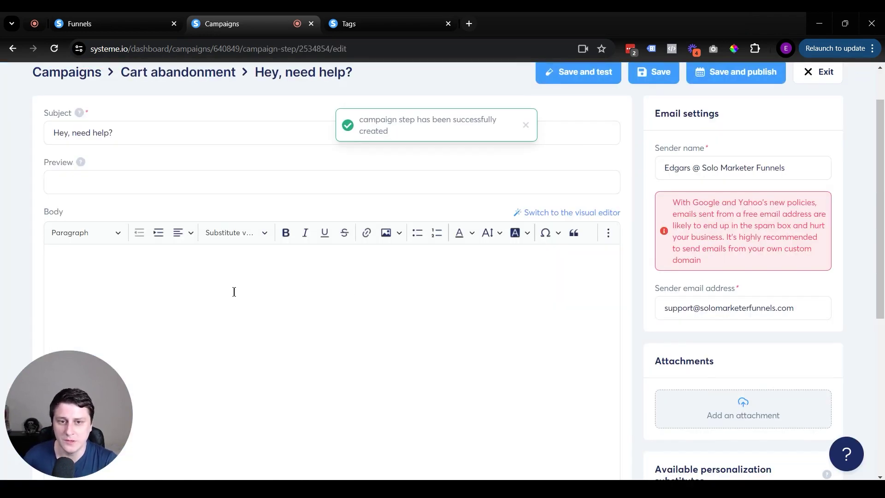
left_click(233, 291)
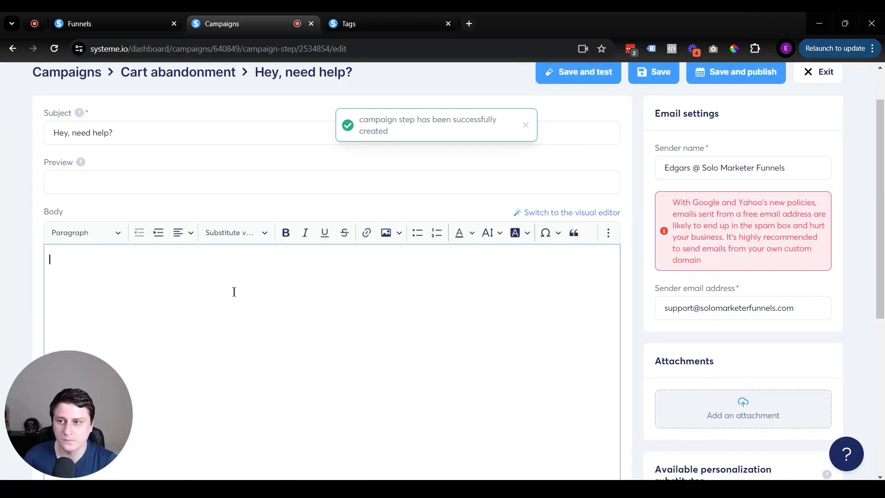
type("asfdafasdfdasfsdfsd")
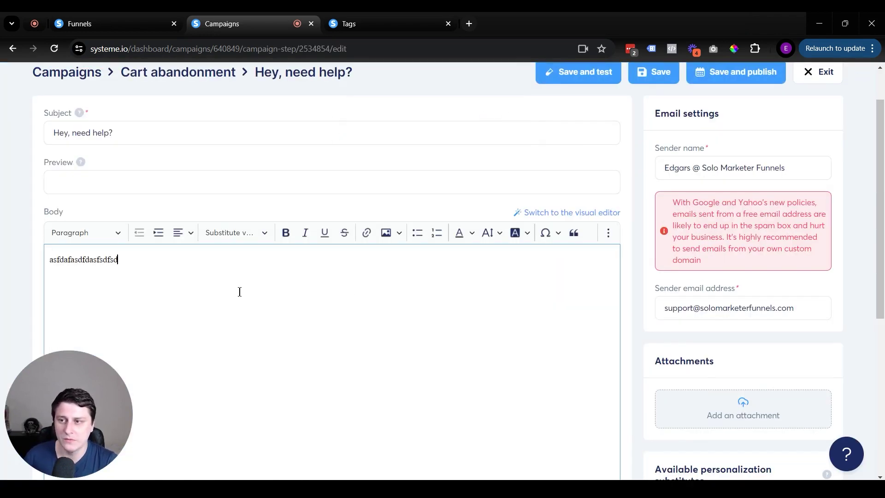
scroll(707, 217, "up", 2)
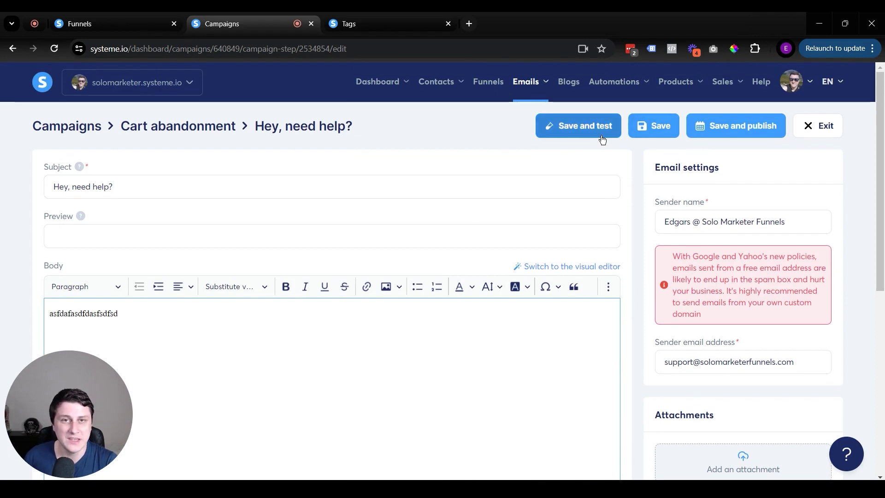
Step: Publish and activate the email with a 15-minute delay, then return to the campaign
left_click(738, 127)
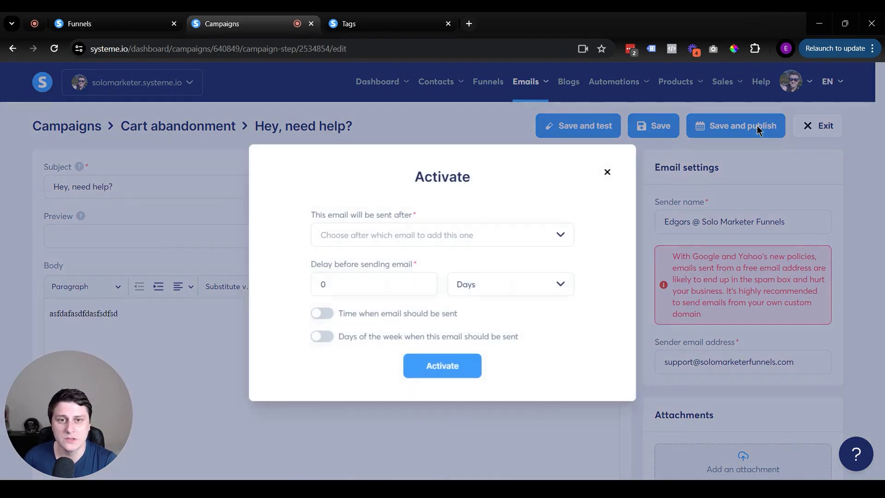
double_click(384, 278)
type("15")
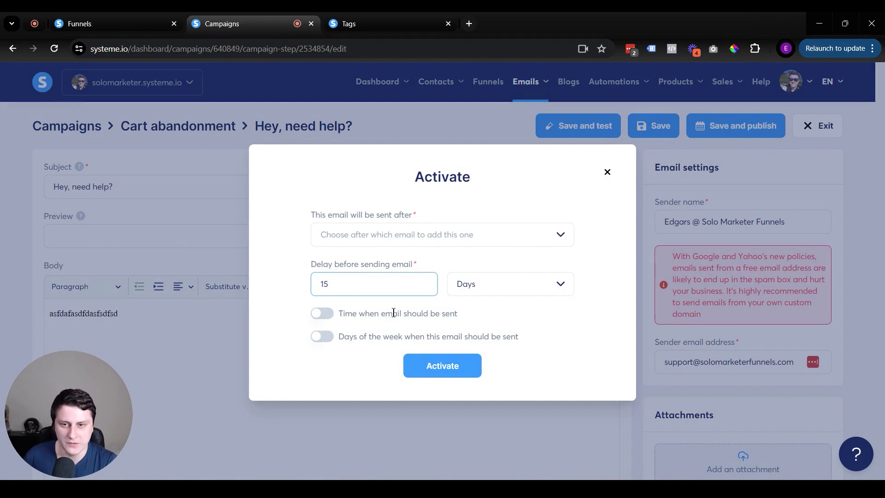
left_click(502, 288)
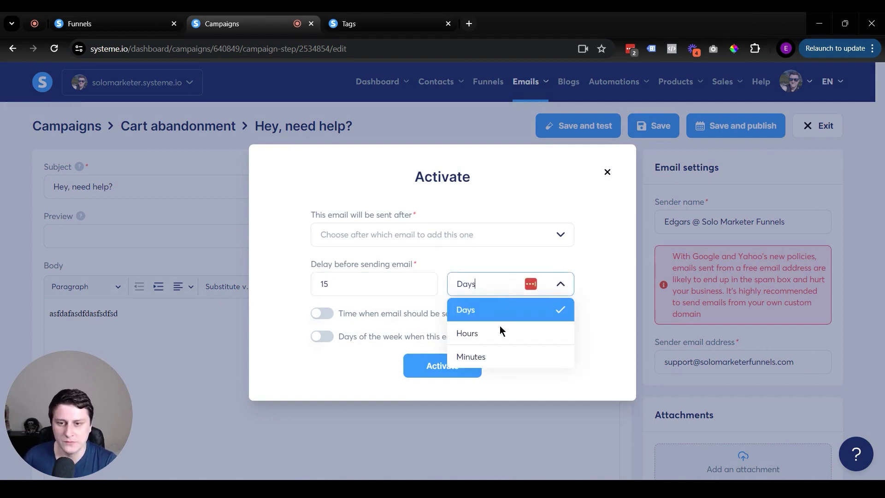
left_click(477, 356)
left_click(437, 367)
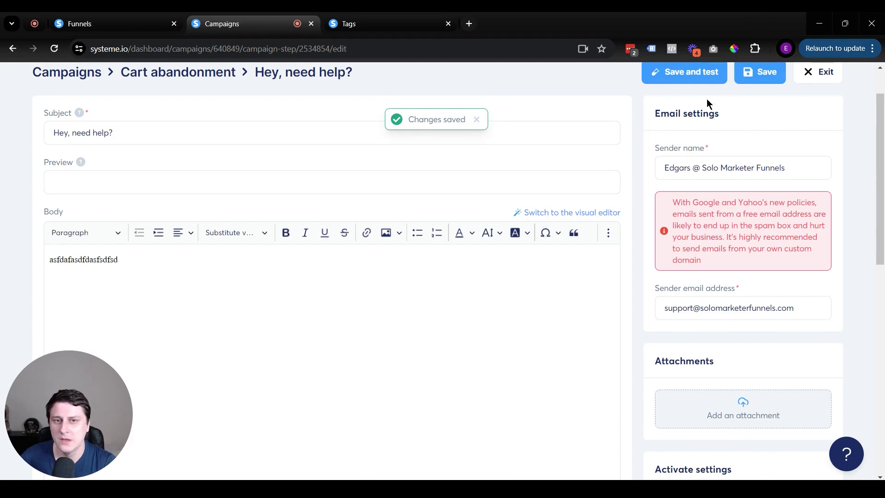
left_click(816, 73)
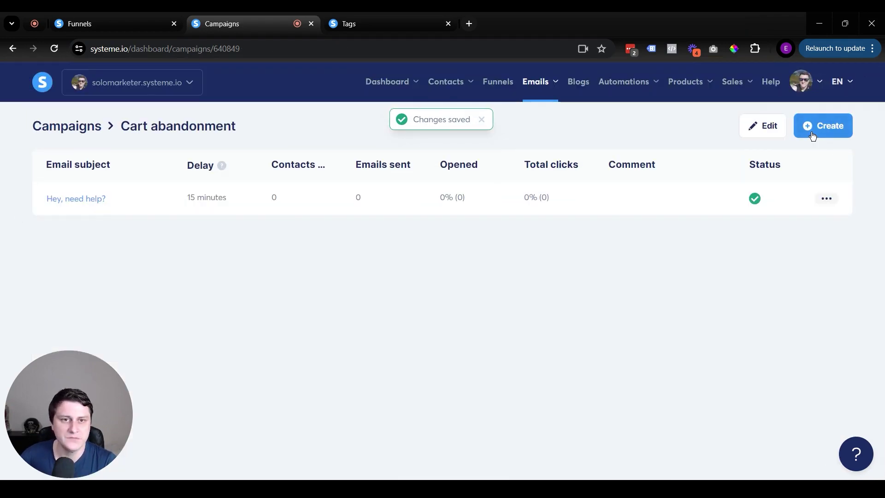
left_click(812, 132)
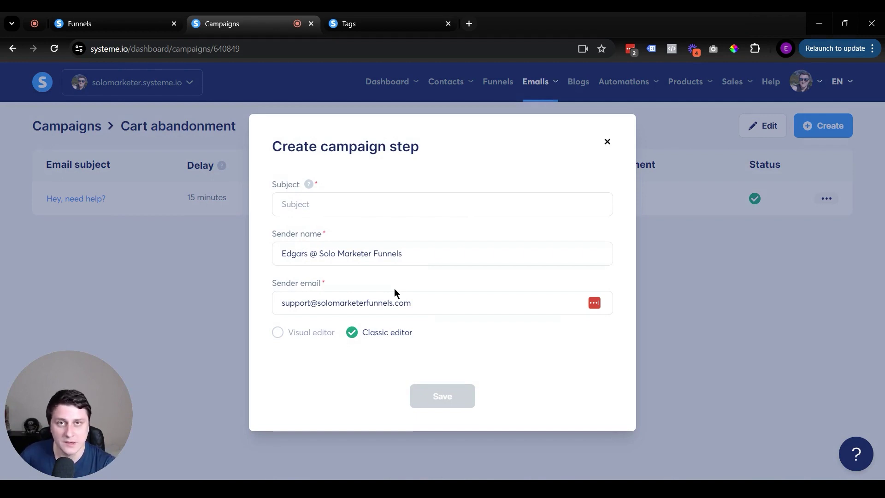
Step: Create a second email with a placeholder subject and body
left_click(331, 199)
type("sdfsdfsdfdsfdsf")
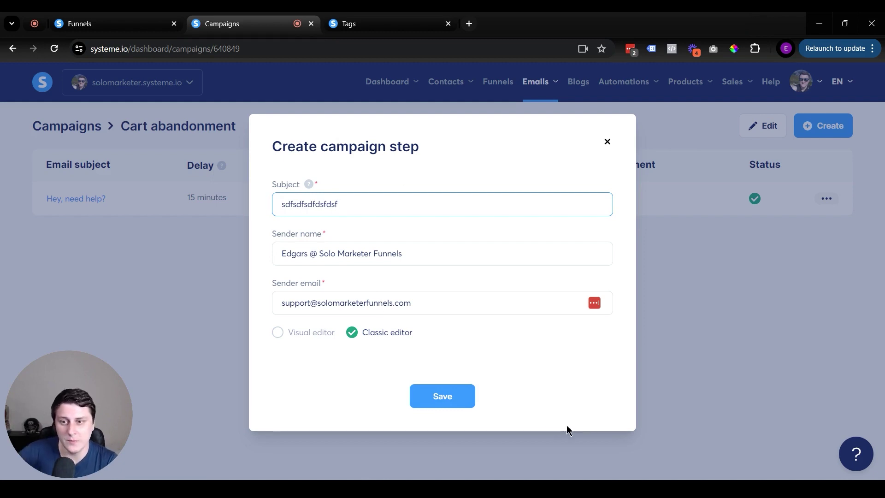
left_click(443, 395)
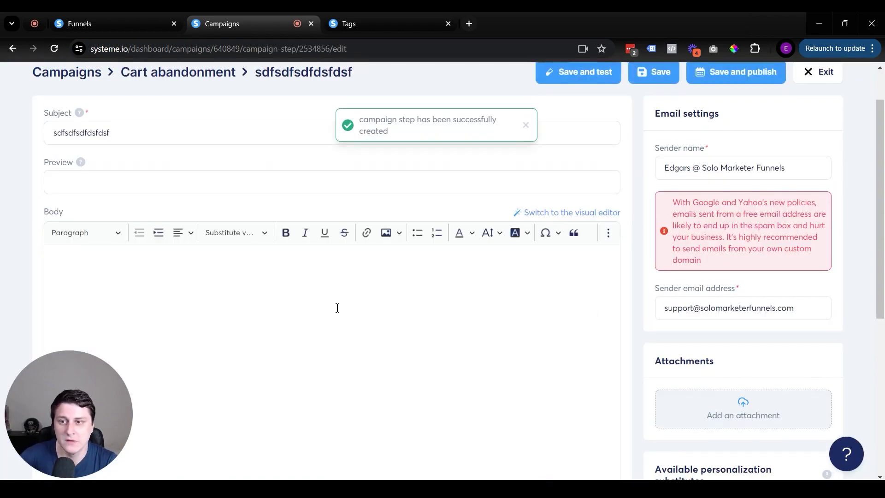
left_click(337, 306)
type("zczczdcdc")
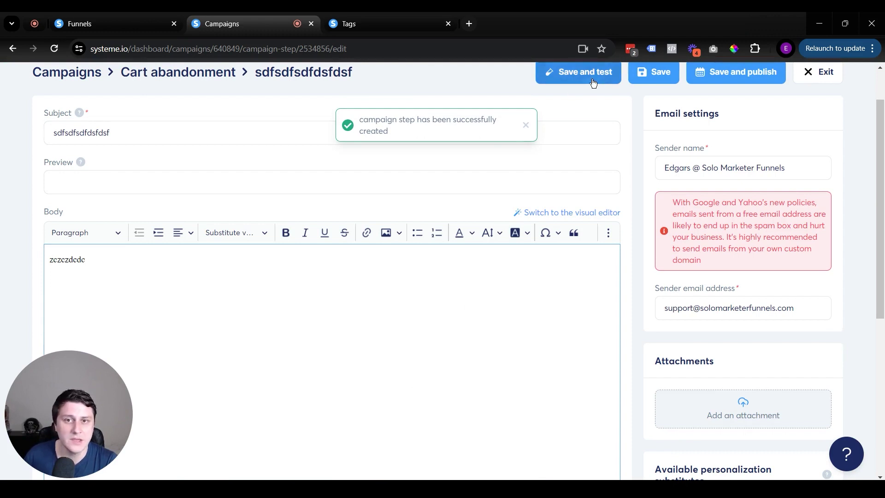
Step: Activate it to send 6 hours after 'Hey, need help?', then exit to the email list
left_click(715, 80)
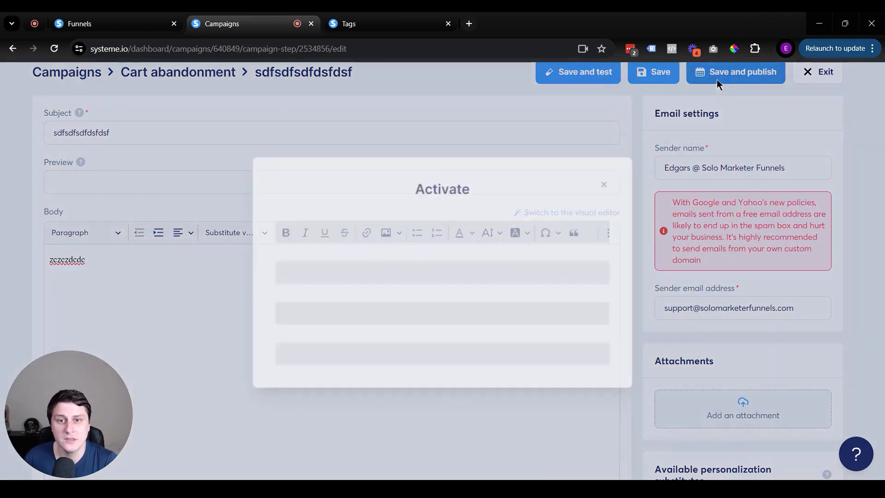
left_click_drag(355, 282, 291, 286)
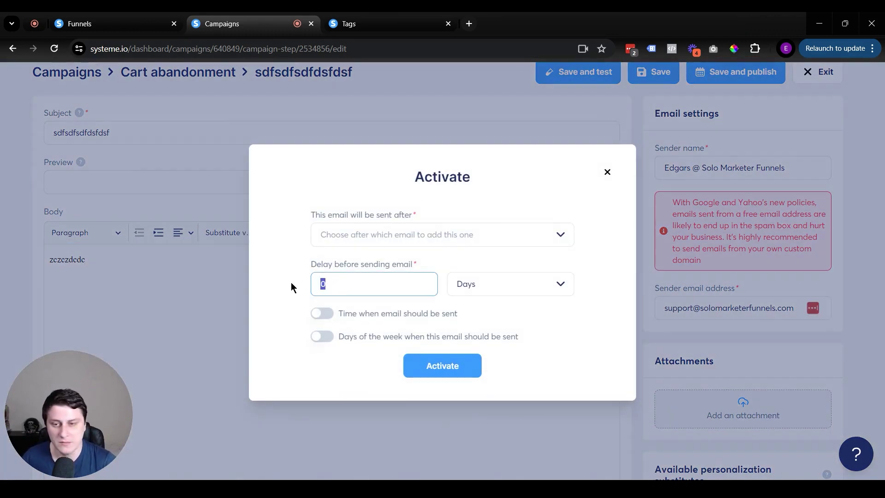
type("6")
left_click(555, 292)
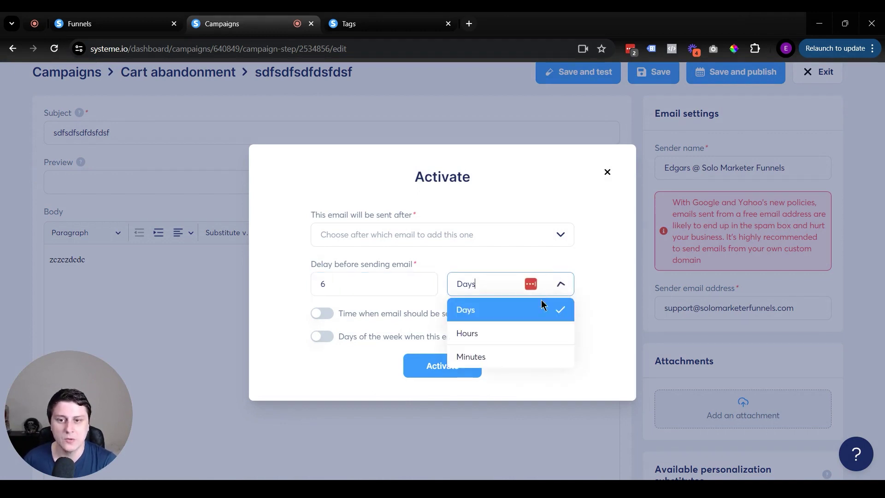
left_click(496, 334)
left_click(396, 235)
left_click(383, 259)
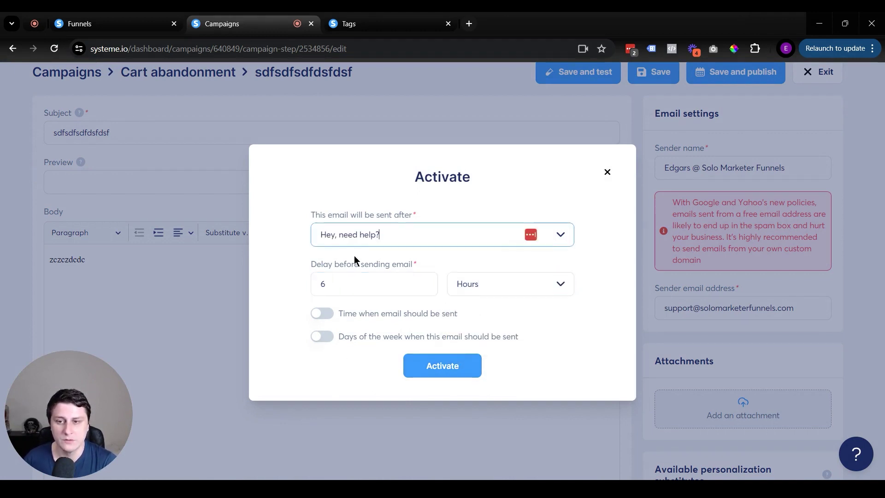
left_click(439, 367)
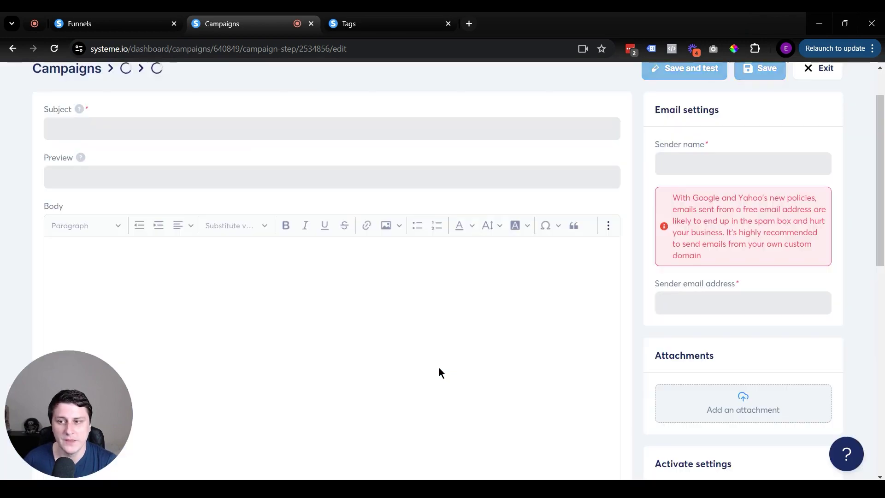
left_click(810, 79)
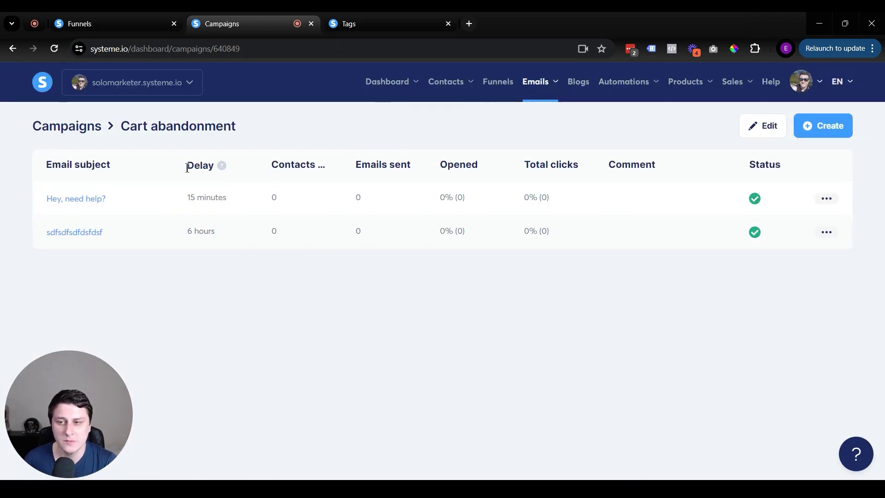
left_click_drag(189, 167, 224, 173)
double_click(211, 197)
left_click(196, 230)
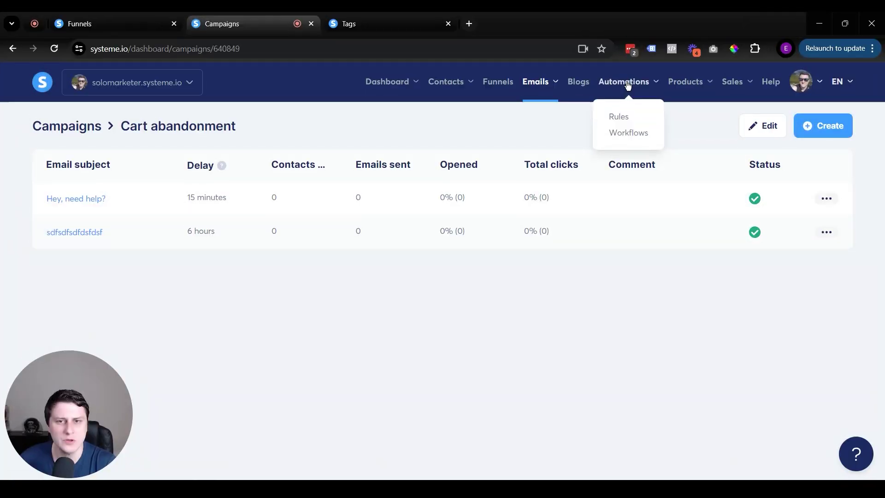
Step: Create a new workflow named 'Cart abandonment' in Workflows
left_click(629, 134)
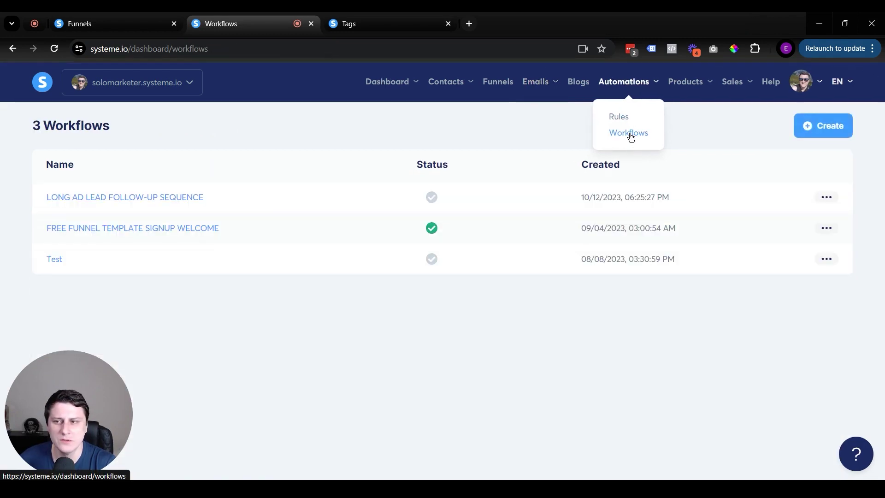
left_click(824, 134)
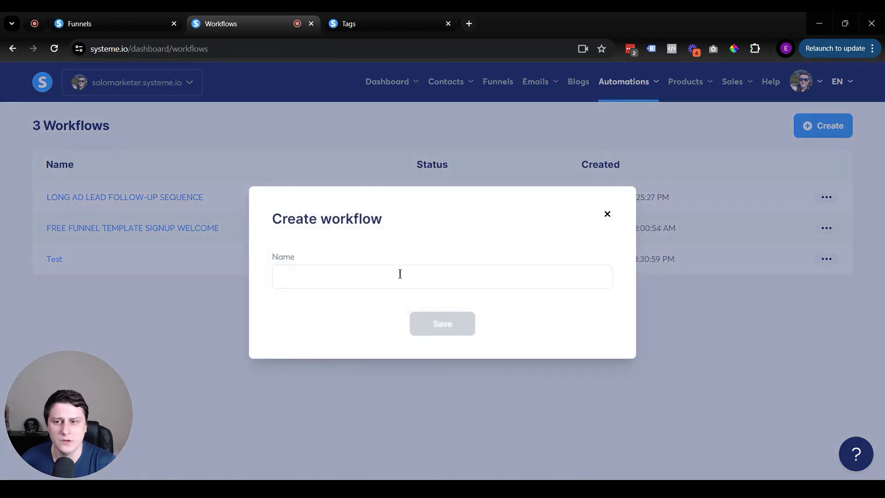
left_click(383, 279)
type("Car")
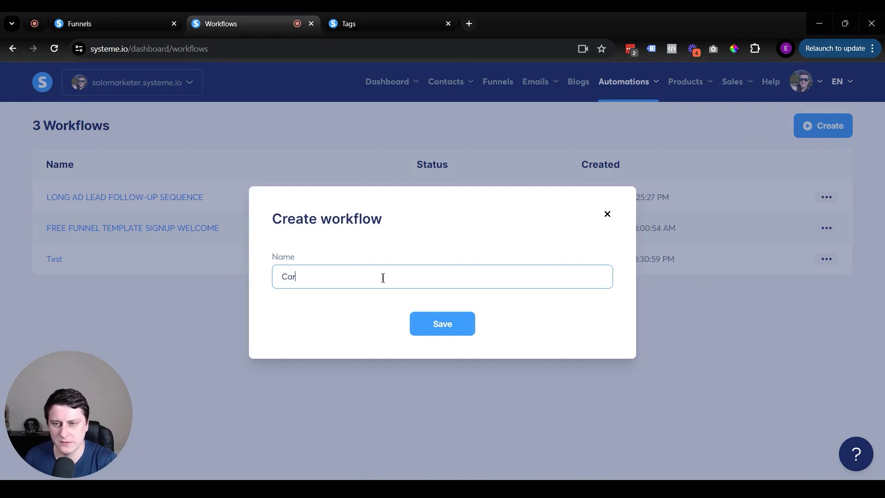
type("t abando")
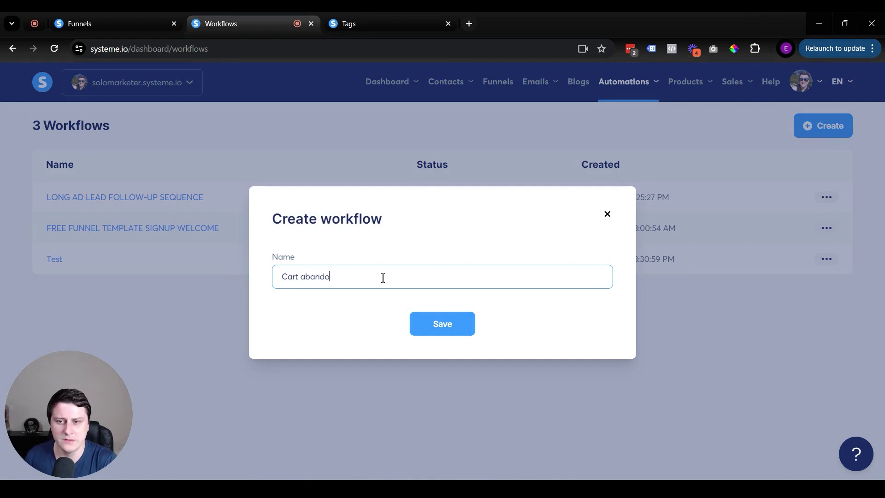
type("nment")
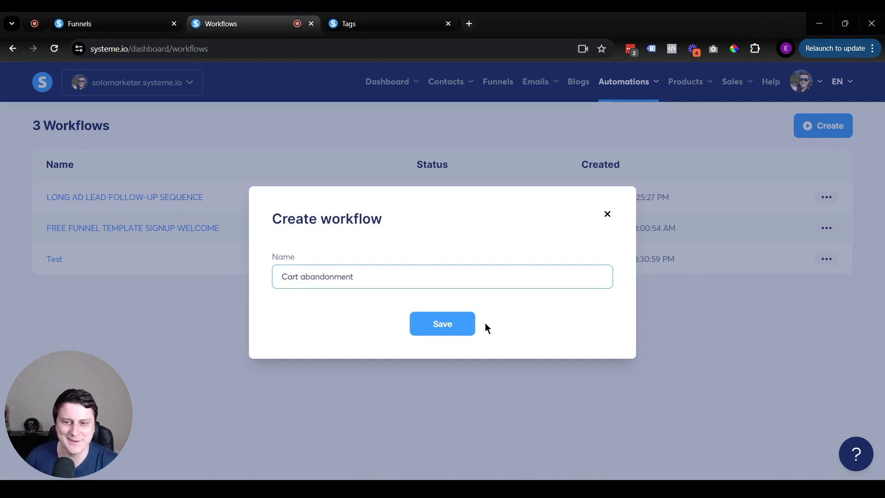
left_click(451, 328)
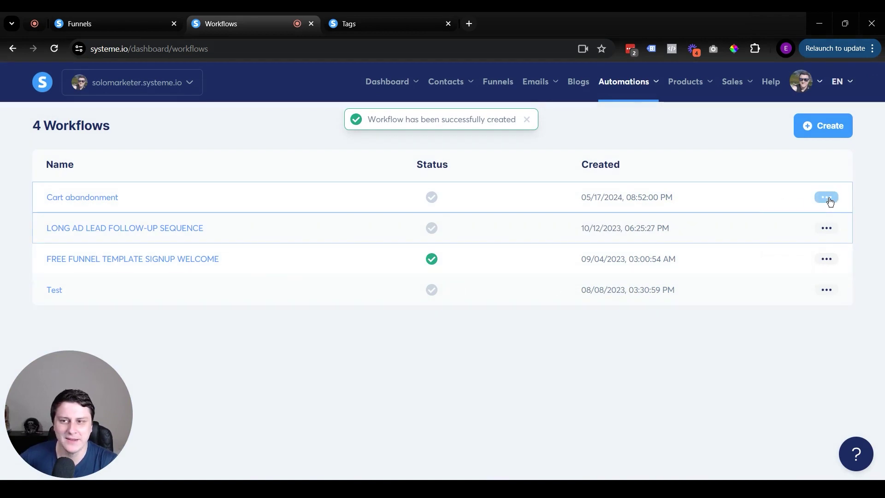
Step: Activate the Cart abandonment workflow and open it in the builder
left_click(829, 198)
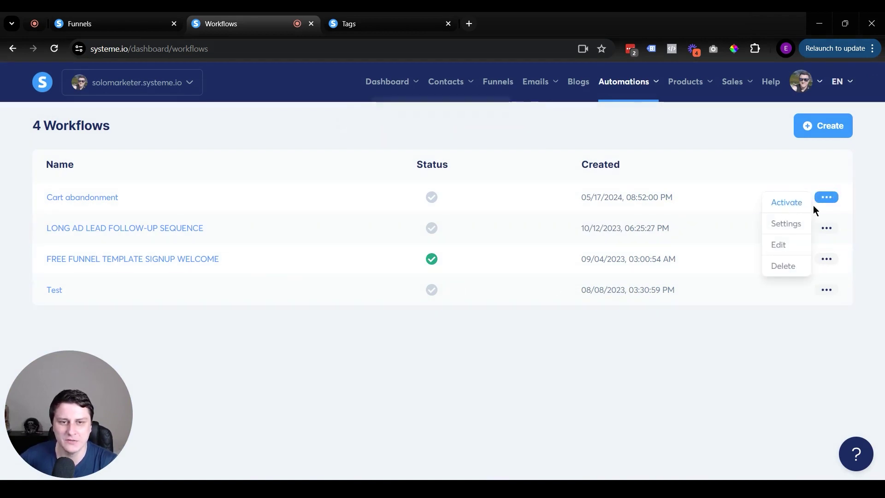
left_click(786, 203)
left_click(417, 314)
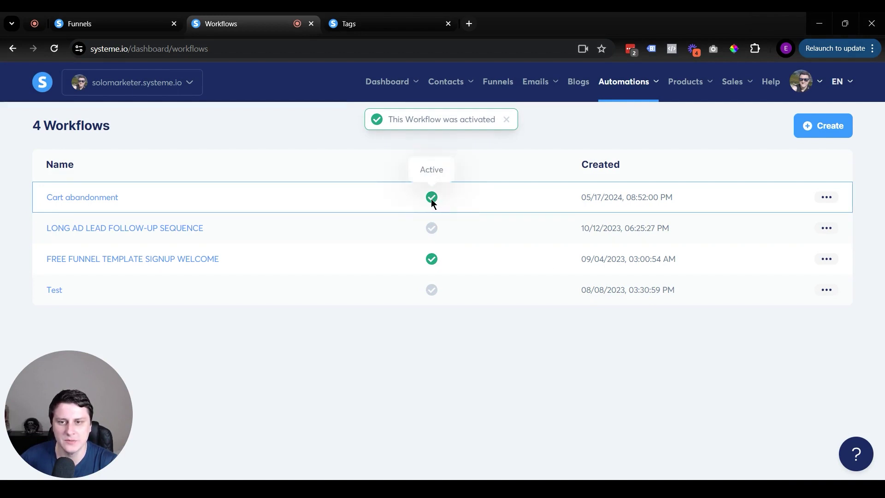
left_click(189, 227)
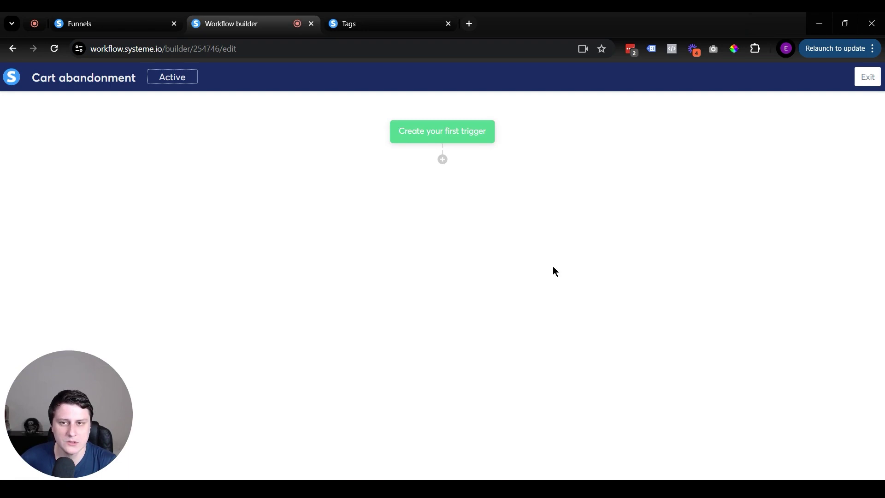
Step: Create the first trigger: Tag added with the FORM FILL - TEST tag
left_click(430, 134)
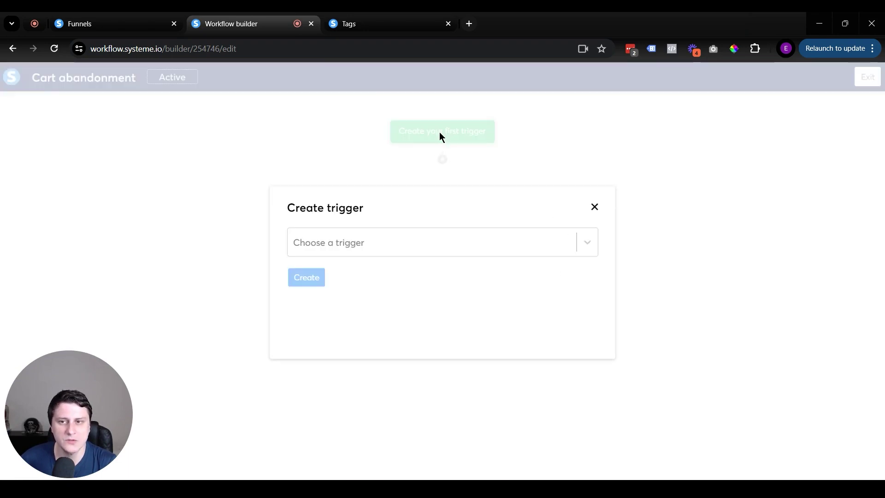
left_click(374, 243)
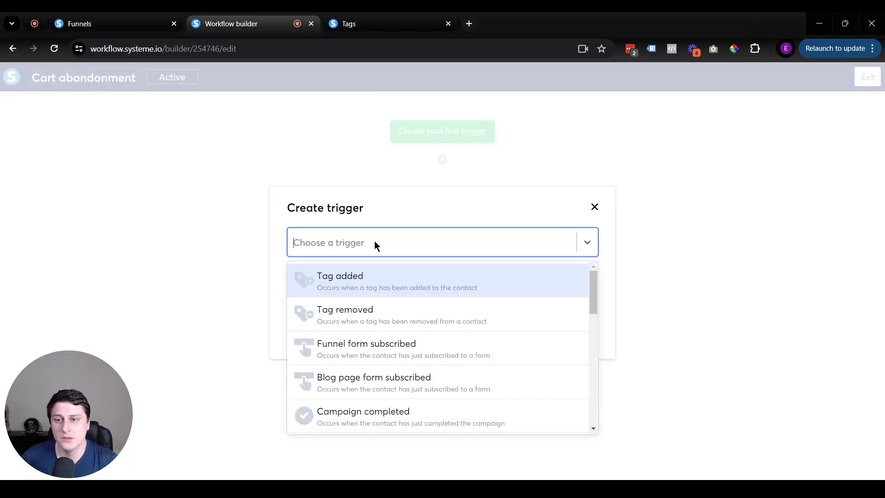
scroll(465, 353, "down", 1)
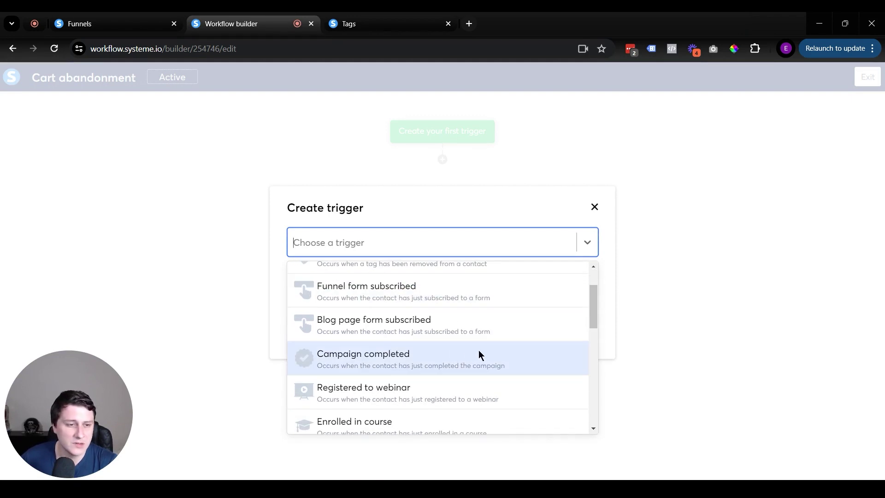
scroll(590, 303, "up", 1)
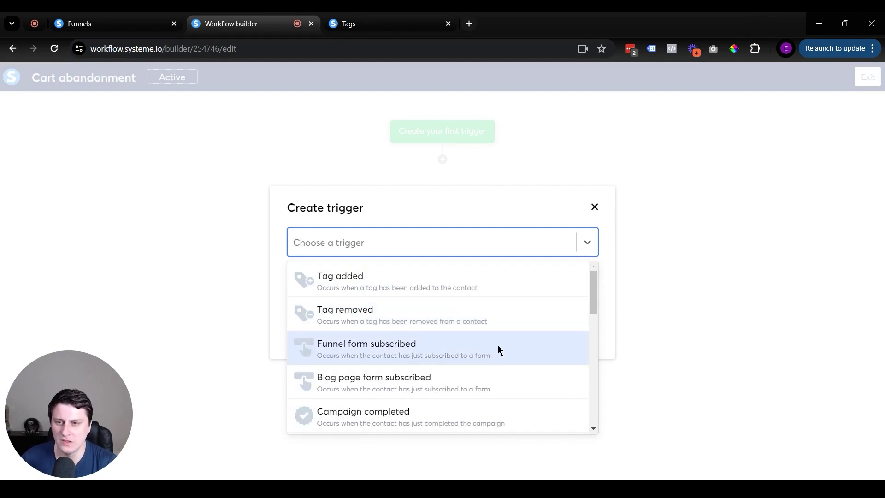
left_click(399, 288)
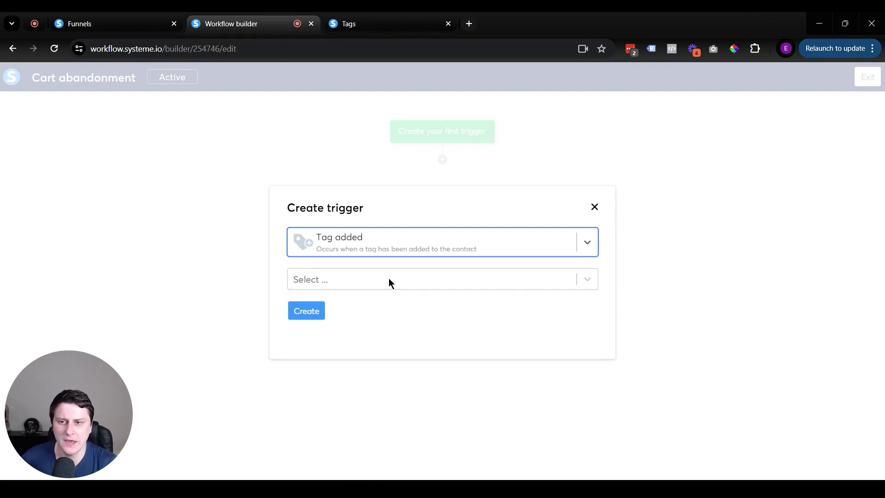
left_click(322, 286)
type("TEST")
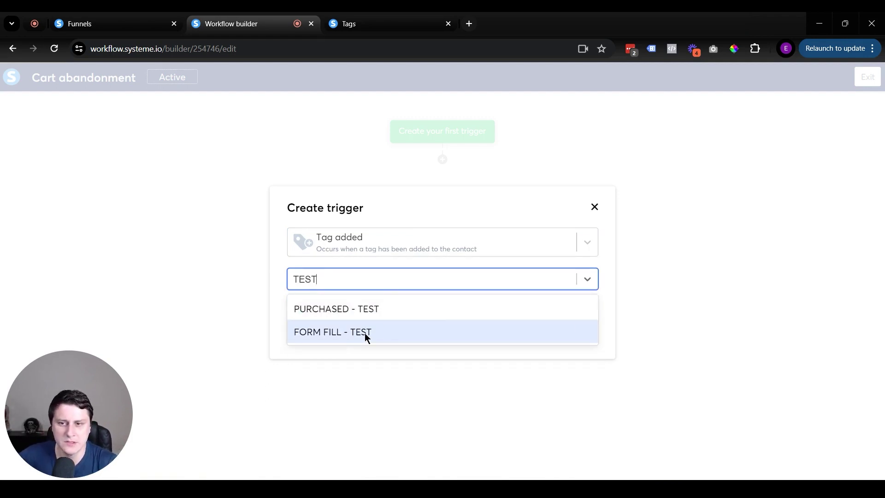
left_click(366, 337)
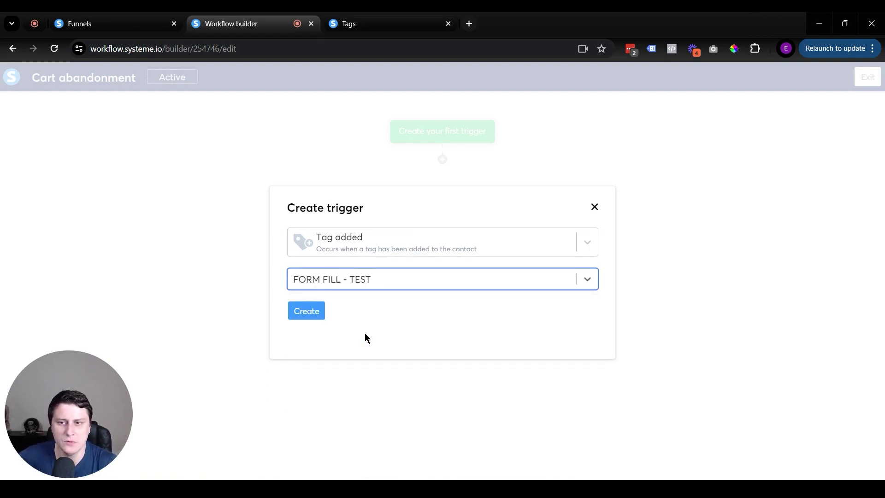
left_click(295, 314)
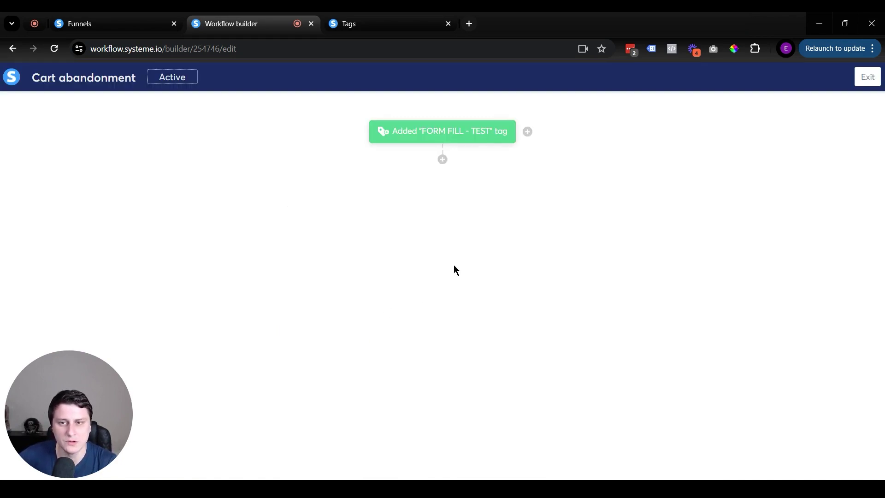
Step: Insert a Delay of 15 Minutes directly after the FORM FILL - TEST trigger
left_click(442, 160)
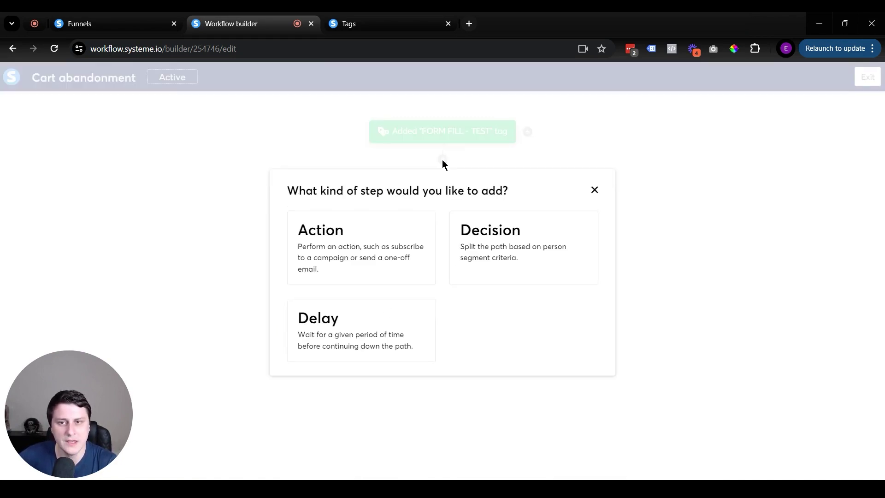
left_click(331, 313)
left_click_drag(330, 252, 231, 260)
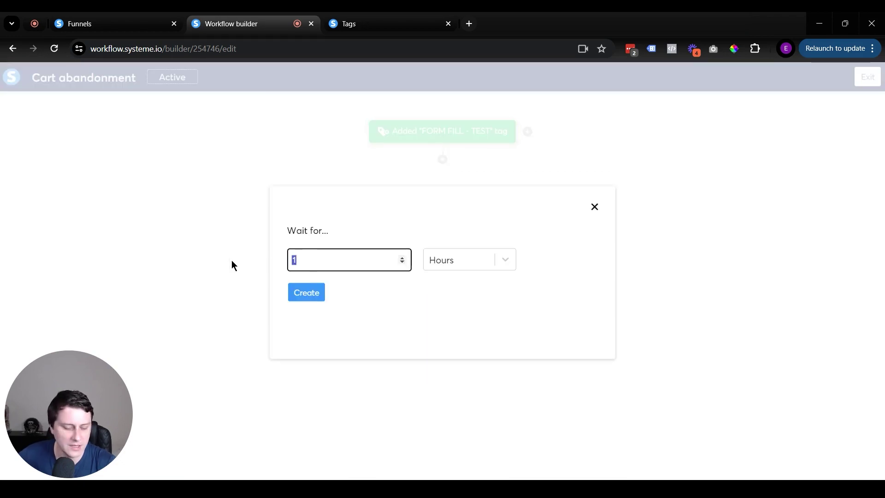
type("15")
left_click(482, 259)
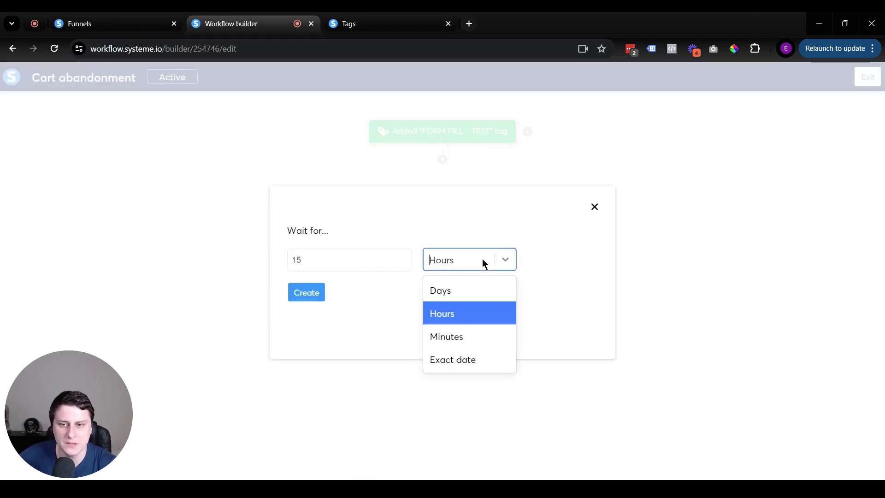
left_click(448, 339)
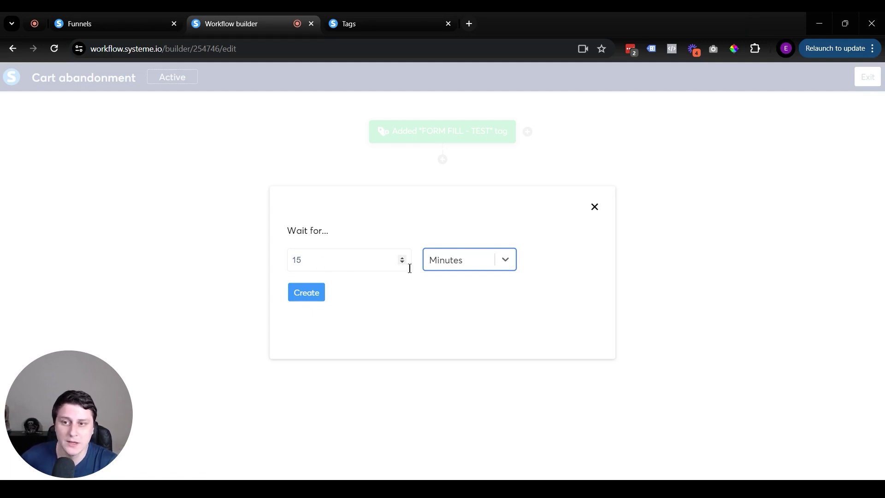
left_click(317, 294)
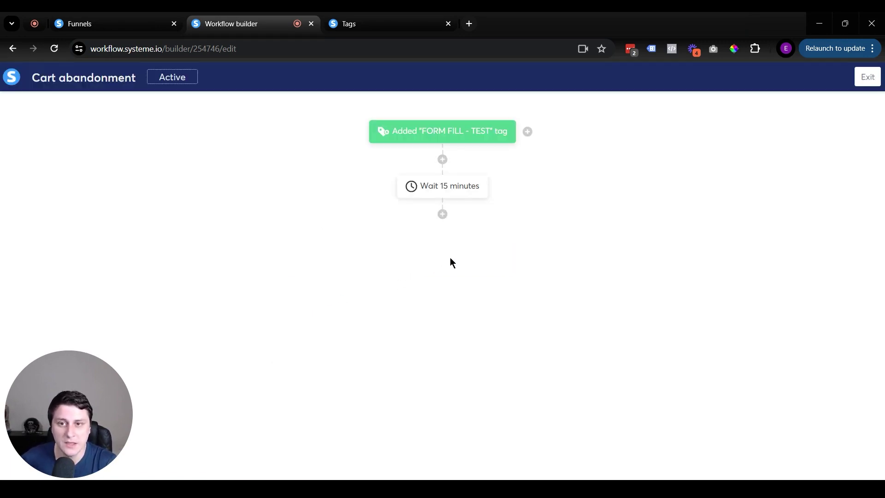
Step: Add a decision step below the wait, restarting it once, and base it on a tag
left_click(441, 215)
left_click(490, 229)
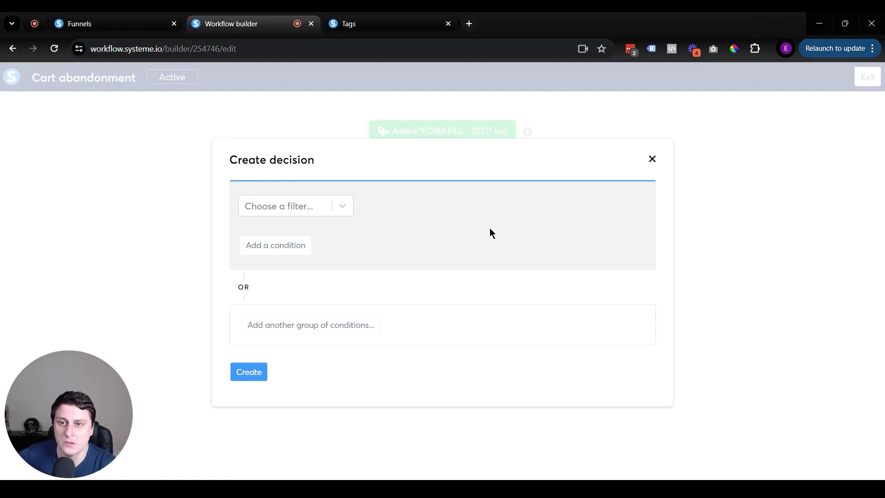
left_click(652, 159)
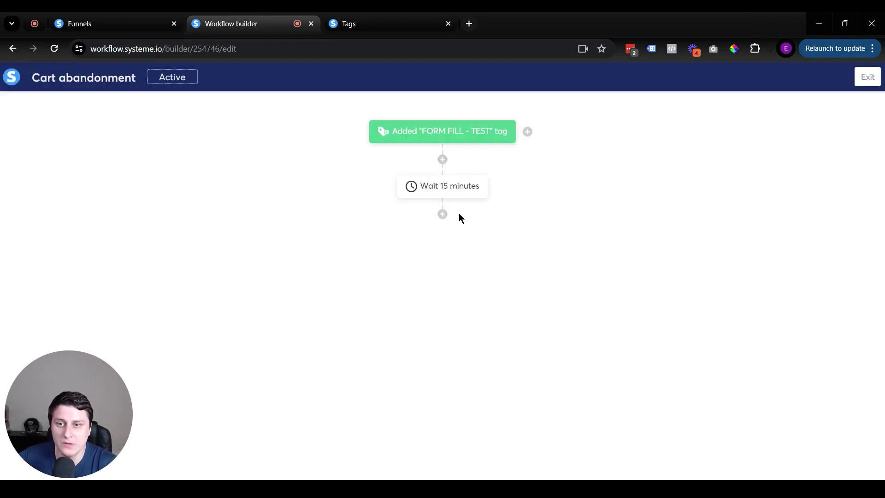
left_click(443, 214)
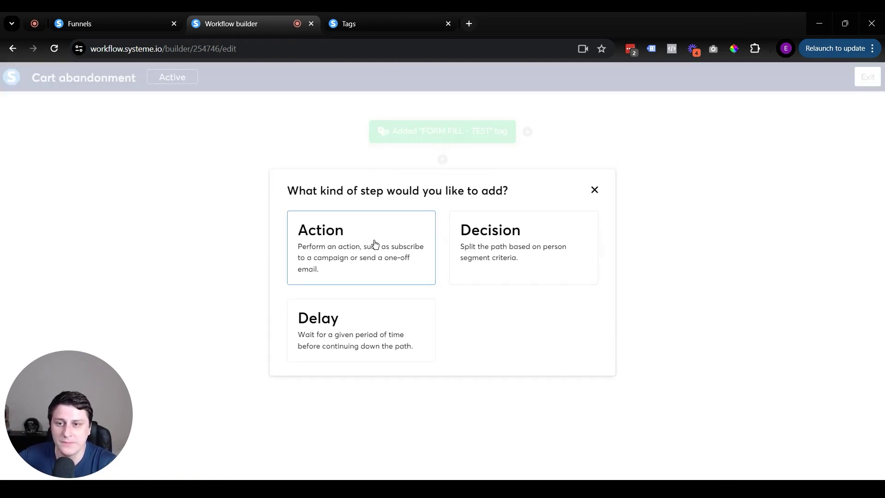
left_click(509, 247)
left_click(326, 211)
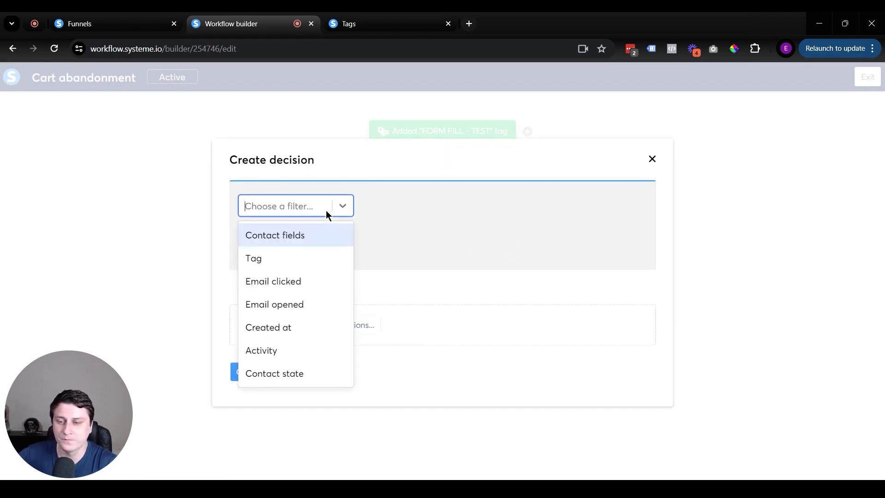
left_click(295, 256)
Step: Set the condition to Contact tagged with PURCHASED - TEST and create the decision
left_click(445, 210)
left_click(444, 209)
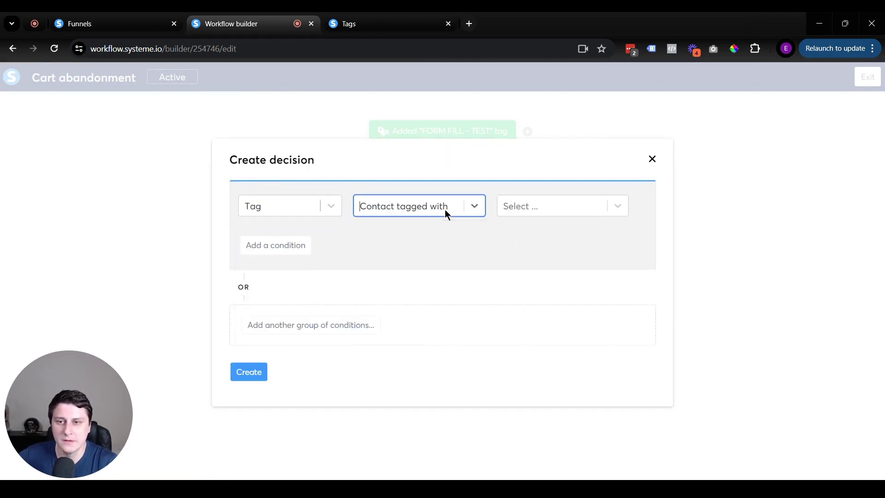
left_click(539, 206)
type("TEST")
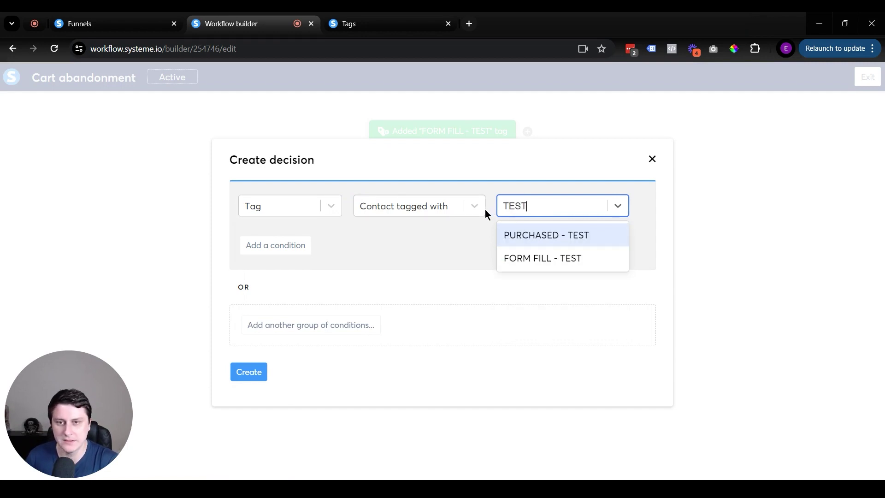
left_click(569, 232)
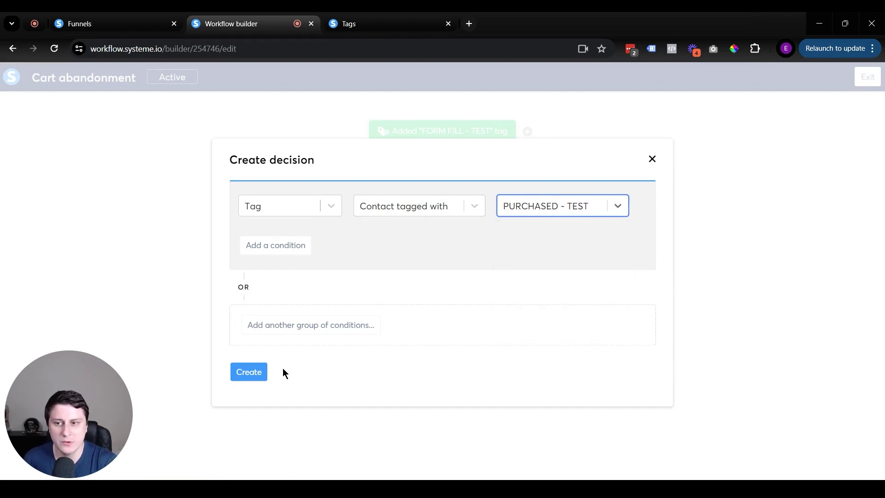
left_click(258, 372)
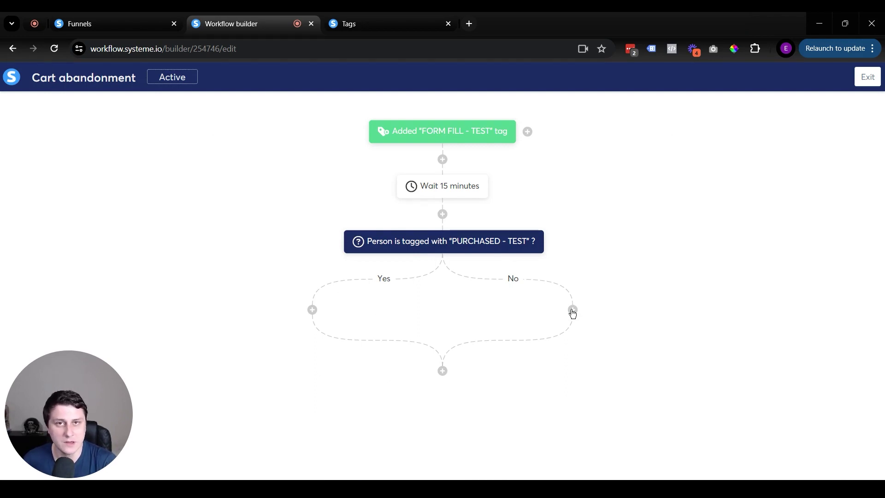
left_click(572, 311)
Step: On the No branch, add a Subscribe to campaign action using the Cart abandonment campaign
left_click(299, 251)
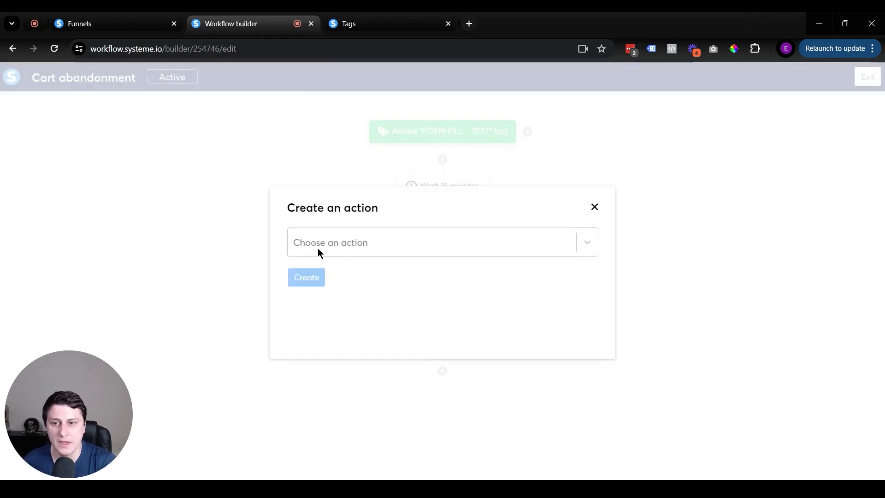
left_click(410, 248)
scroll(425, 297, "down", 1)
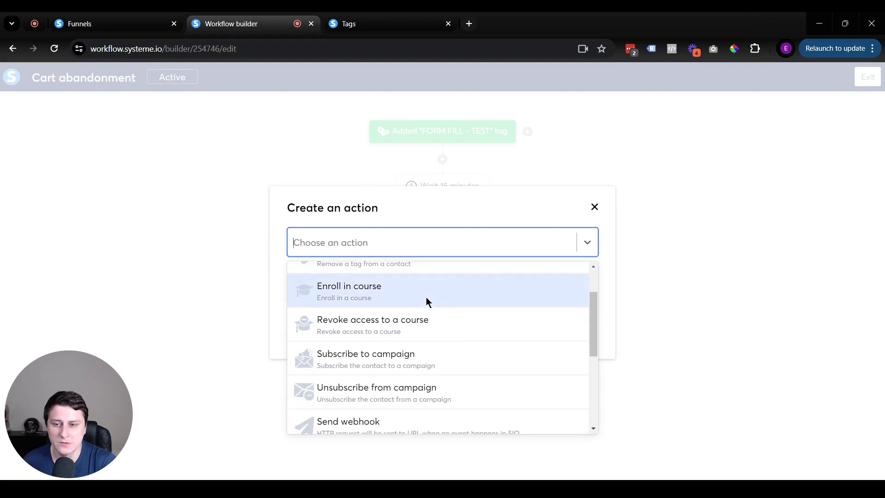
left_click(429, 356)
left_click(369, 282)
type("c")
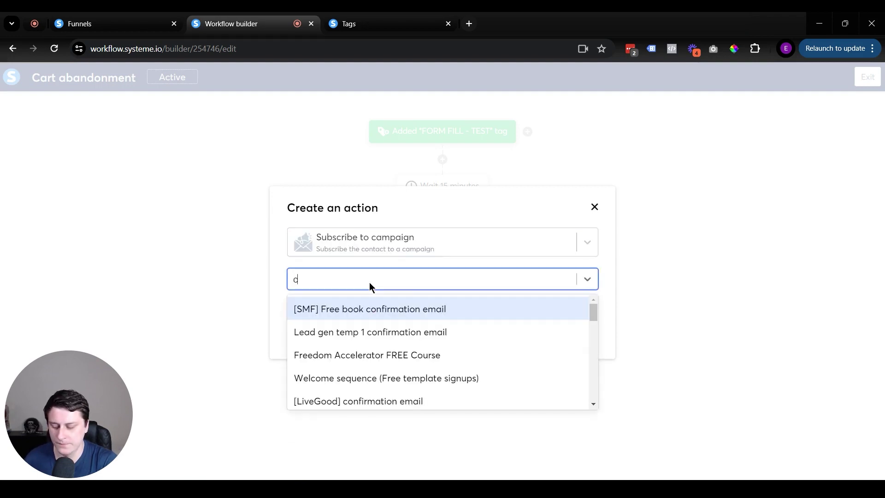
type("art")
left_click(361, 309)
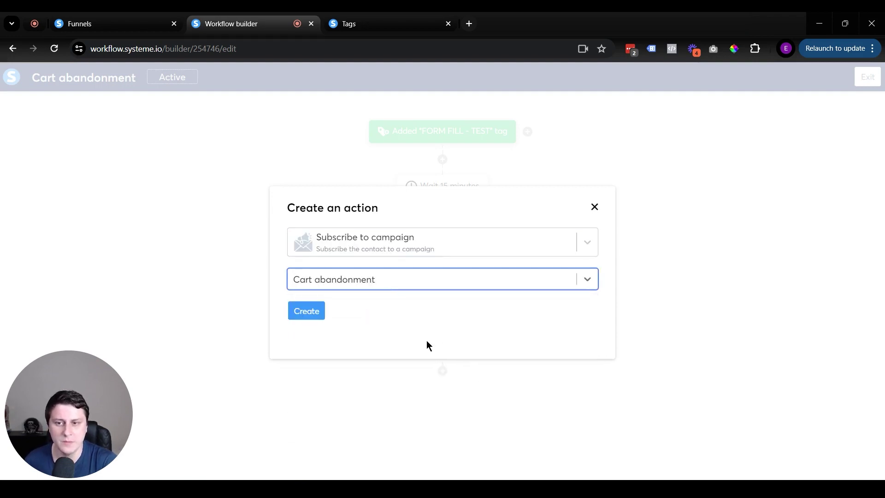
left_click(306, 311)
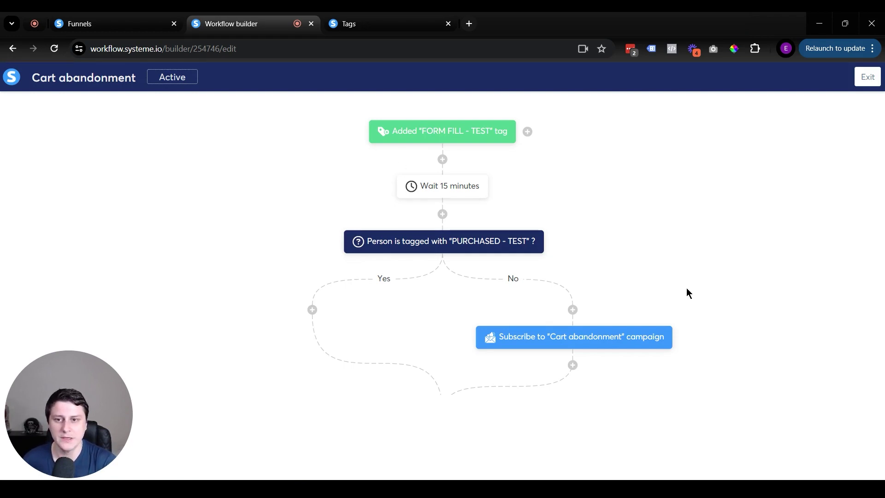
mouse_move(382, 129)
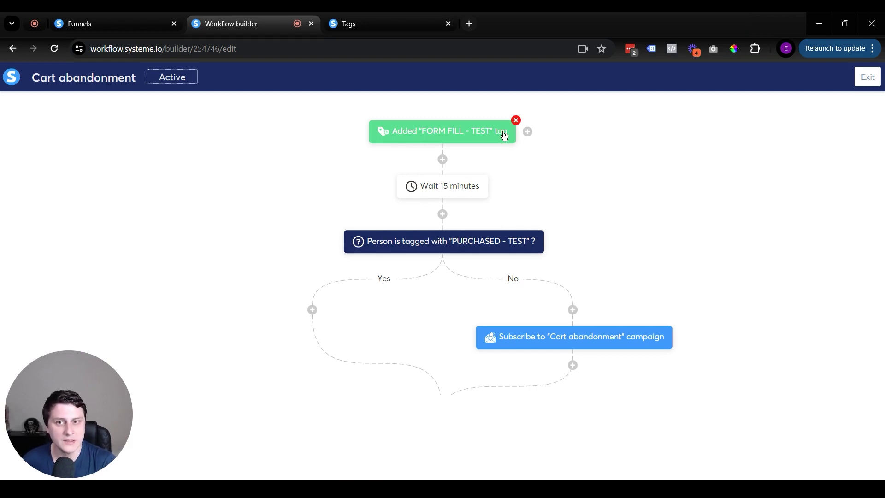
Step: Review the finished workflow nodes, then exit the builder to the Workflows list
mouse_move(439, 189)
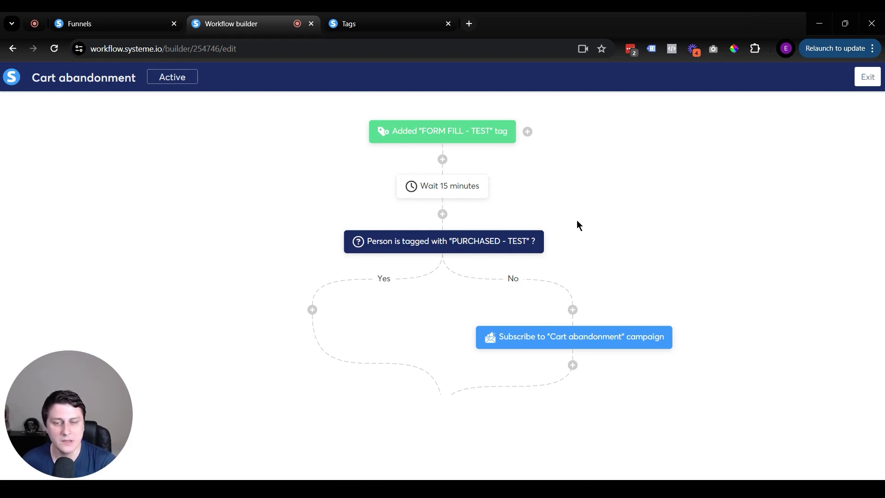
mouse_move(480, 192)
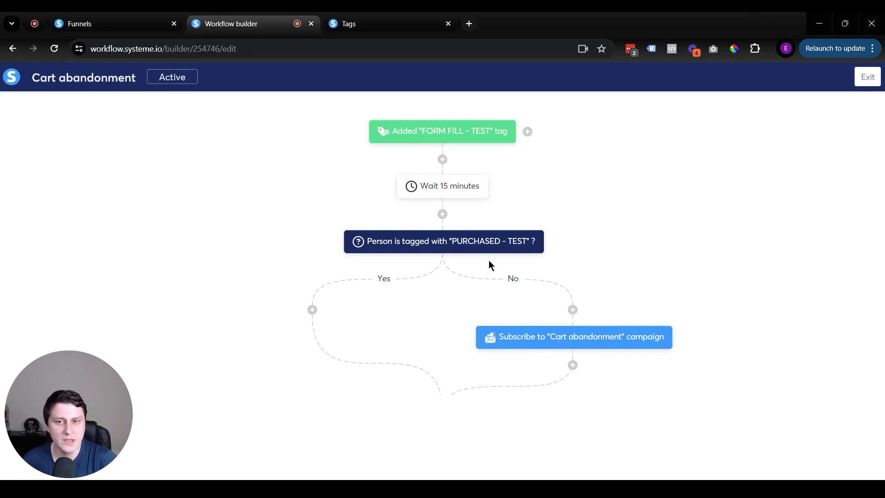
mouse_move(392, 251)
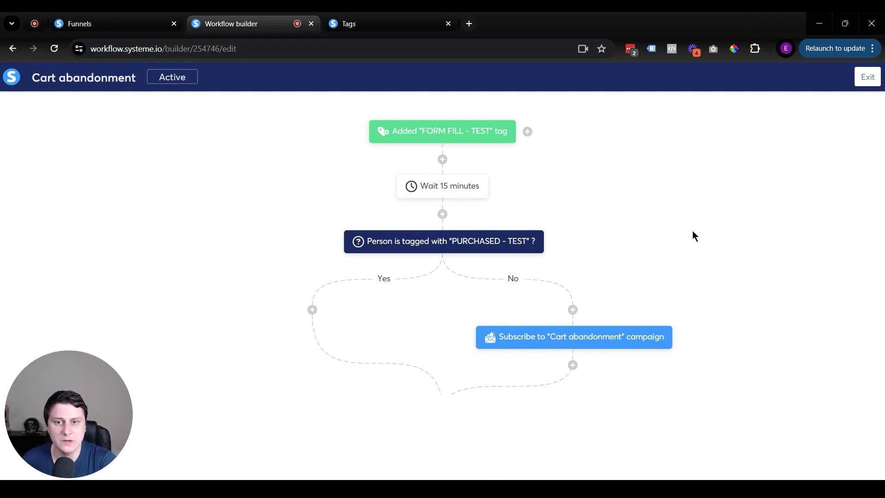
left_click(867, 77)
Step: Create a new automation rule with a New sale trigger
mouse_move(626, 98)
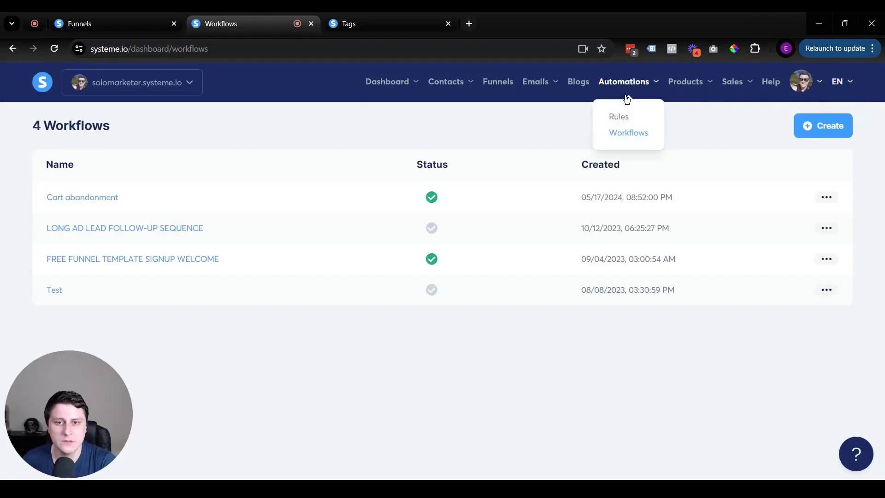
left_click(619, 116)
left_click(816, 125)
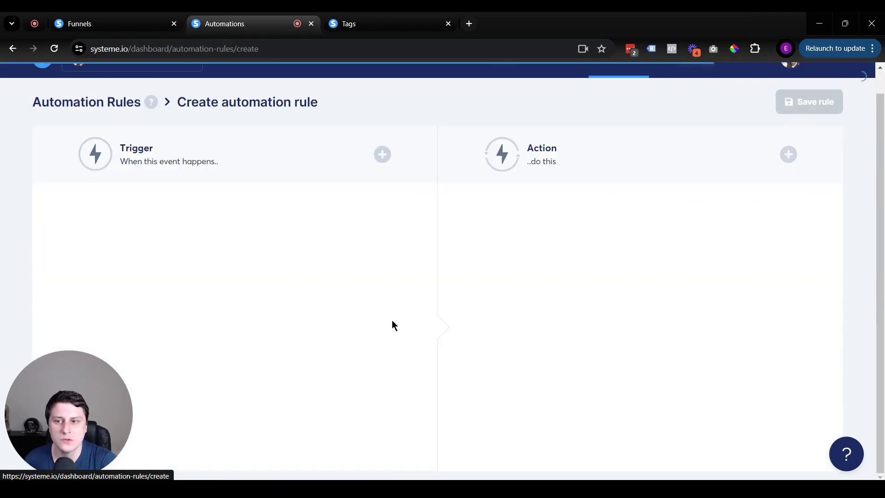
left_click(382, 154)
scroll(399, 193, "down", 5)
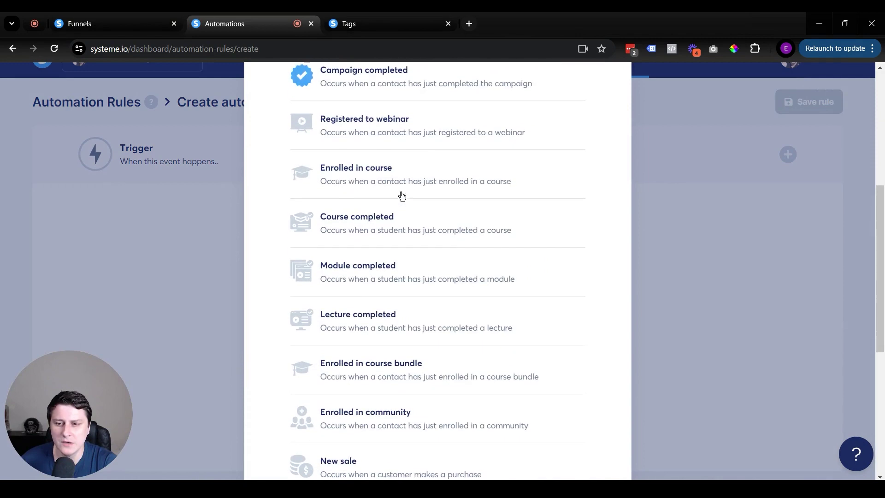
scroll(400, 194, "down", 5)
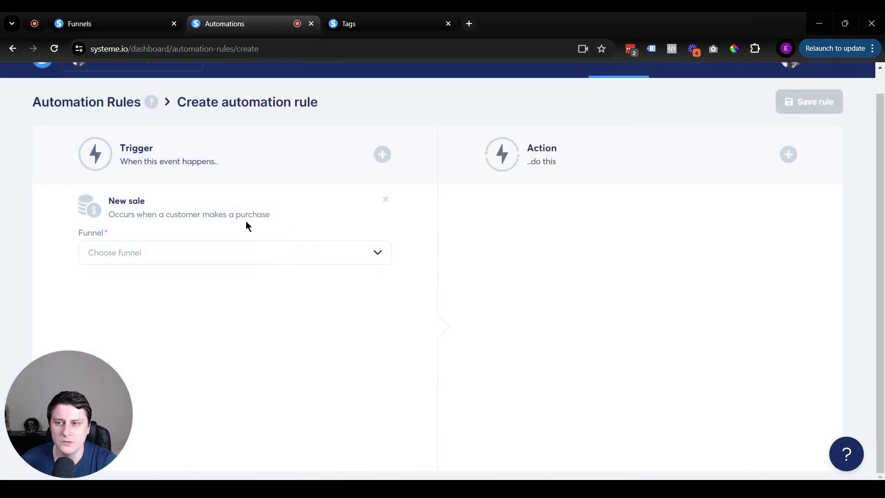
Step: Limit the New sale trigger to the TEST Basic sales funnel's Sales page step
left_click(146, 251)
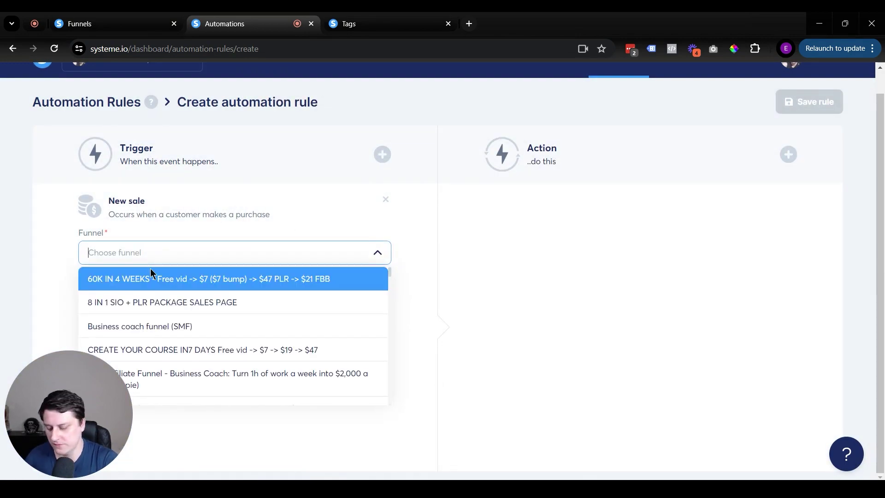
type("TEST")
left_click(189, 278)
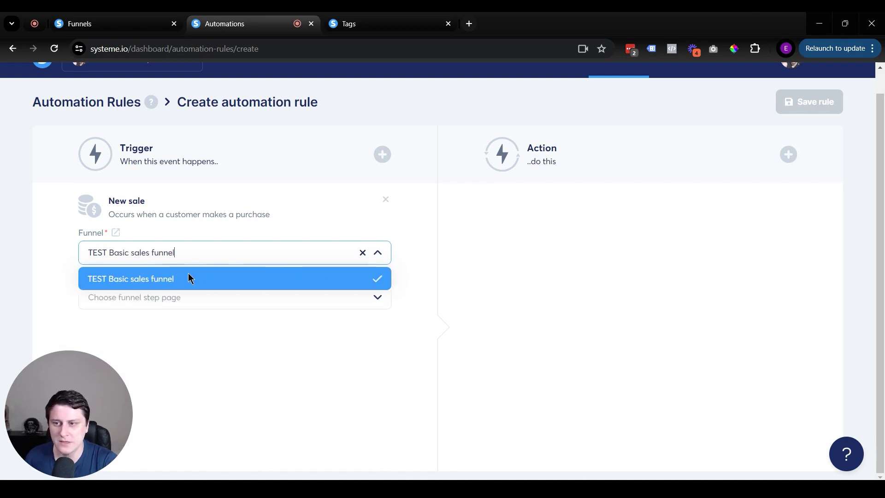
left_click(192, 299)
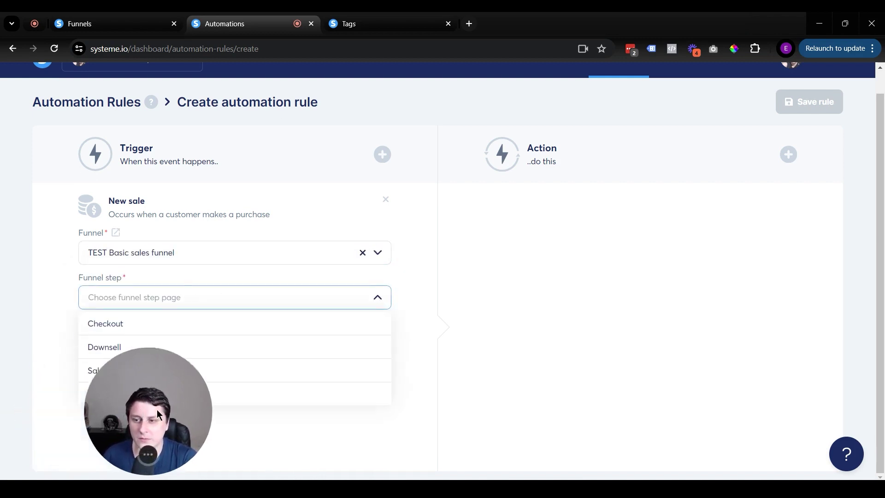
left_click(203, 305)
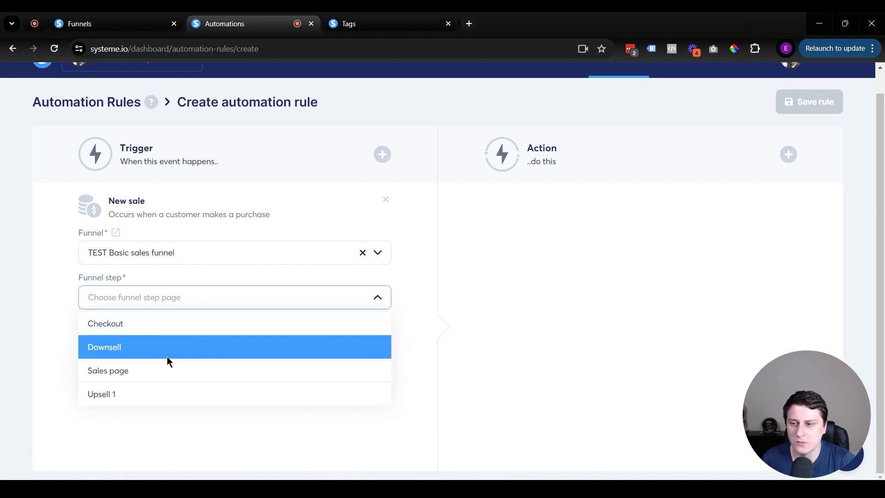
left_click(153, 369)
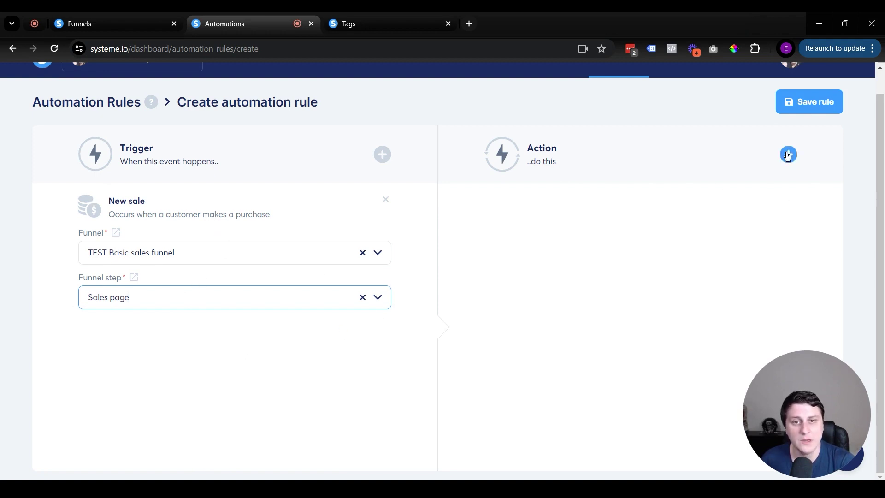
left_click(722, 198)
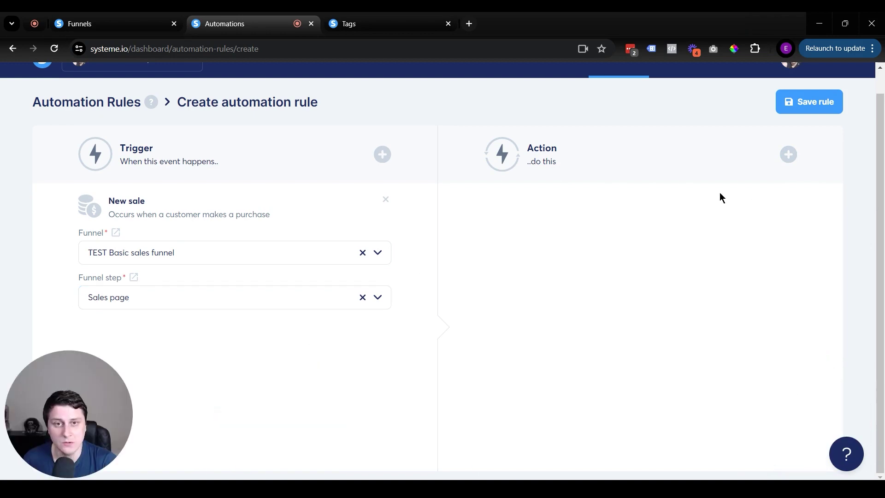
Step: Add an Unsubscribe from campaign action for Cart abandonment and save the rule
left_click(787, 154)
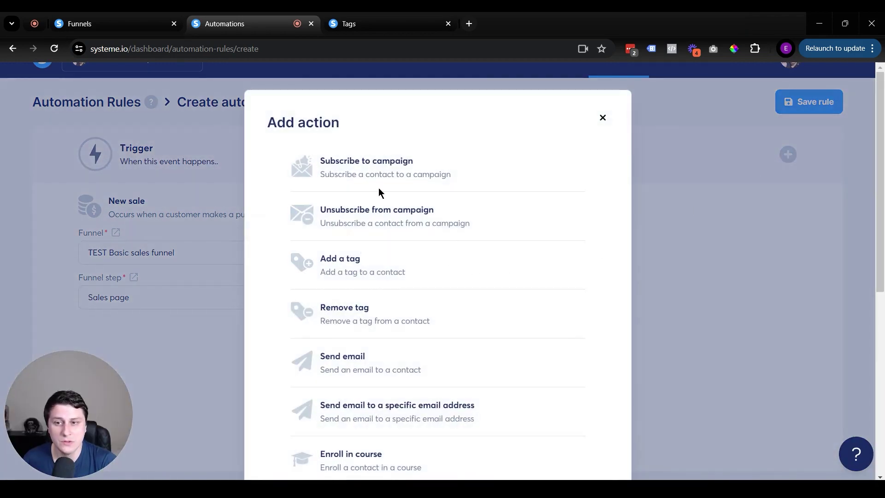
left_click(411, 223)
left_click(538, 254)
type("c")
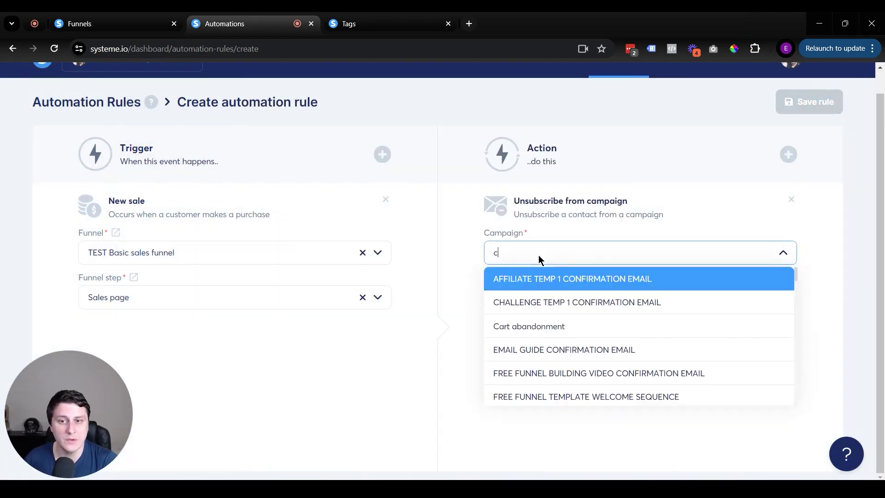
type("art")
left_click(535, 275)
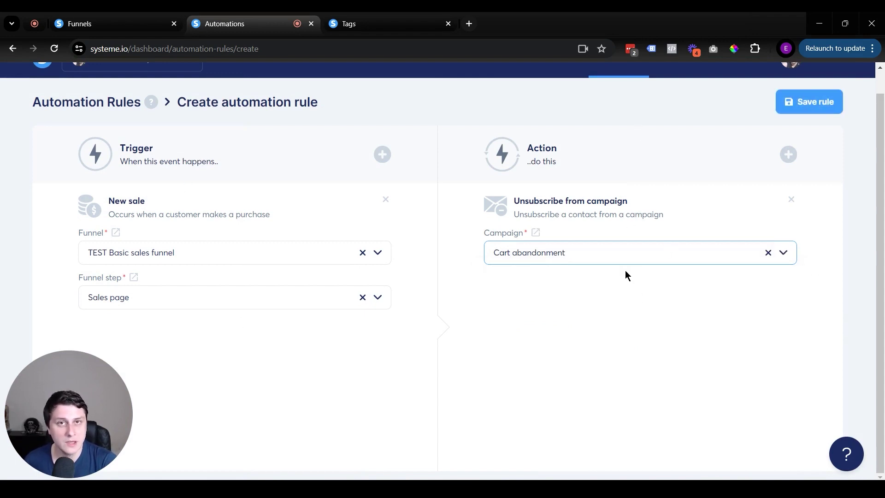
left_click(820, 105)
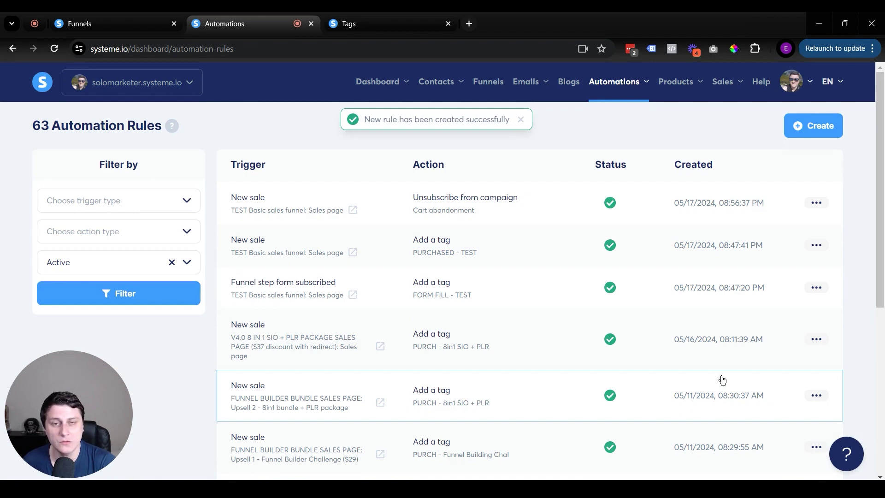
Step: Switch to the funnel tab and check the Sales page's Step configuration and Automation Rules
key("ctrl+shift+Tab")
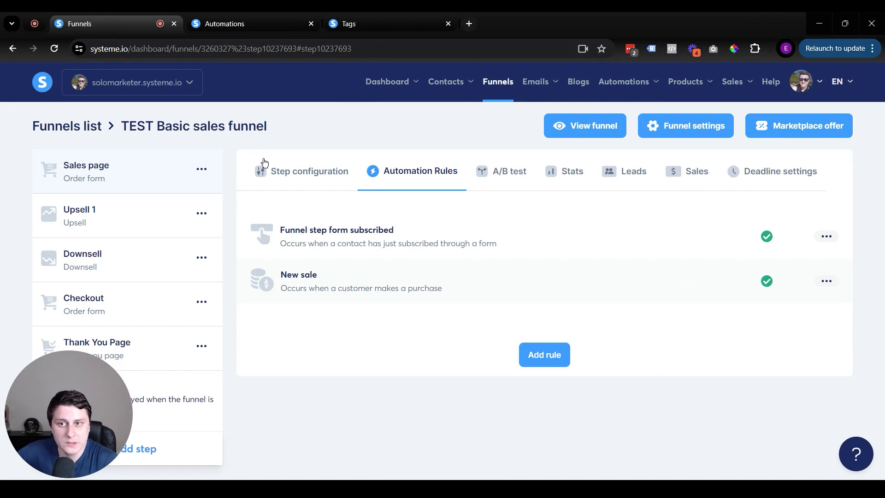
left_click(306, 183)
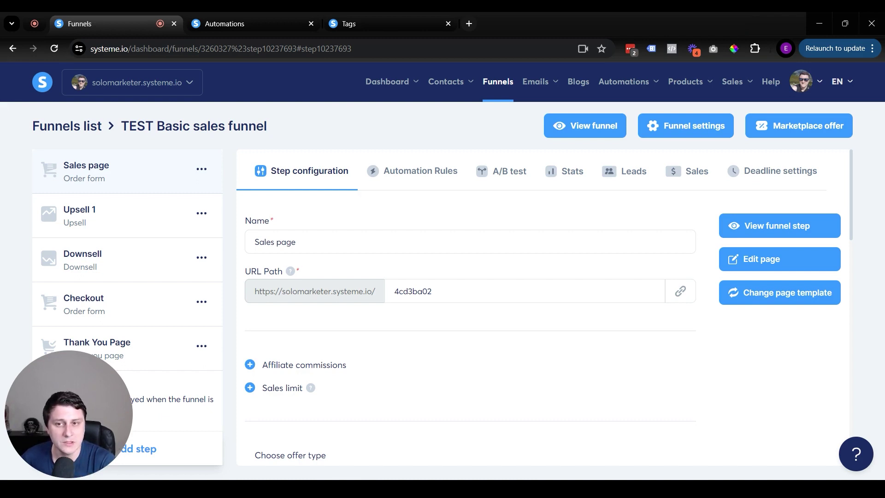
left_click(399, 182)
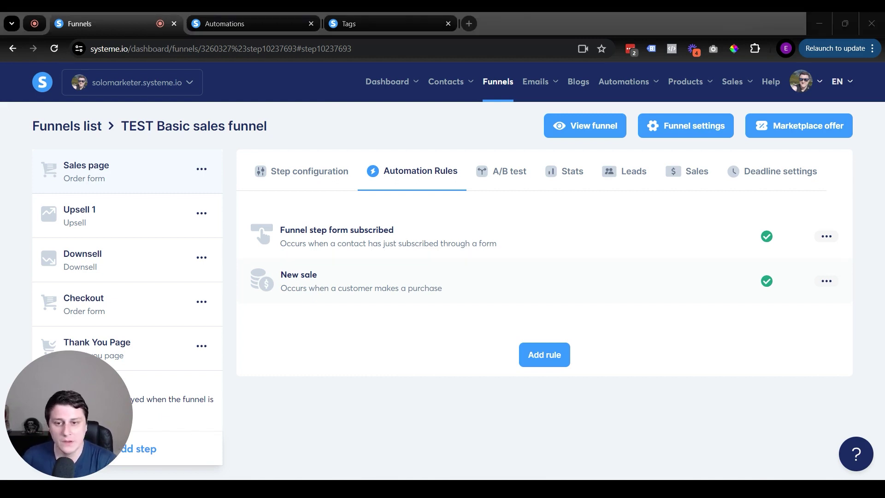
left_click(585, 417)
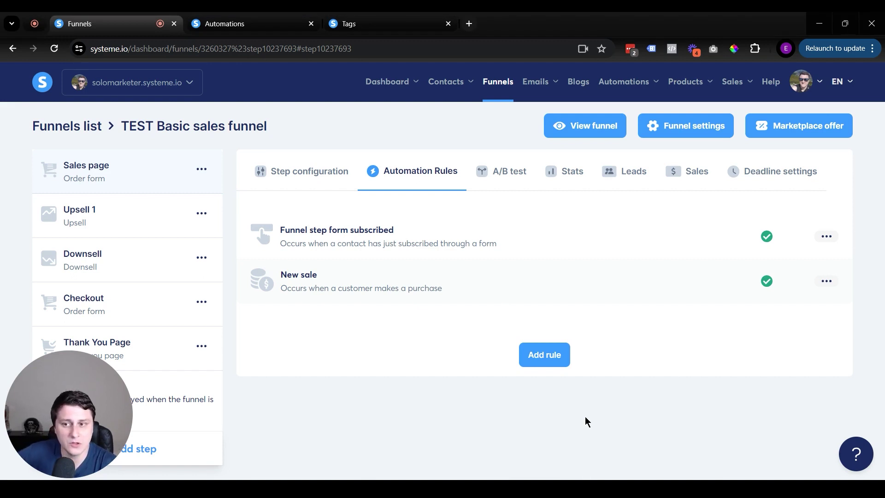